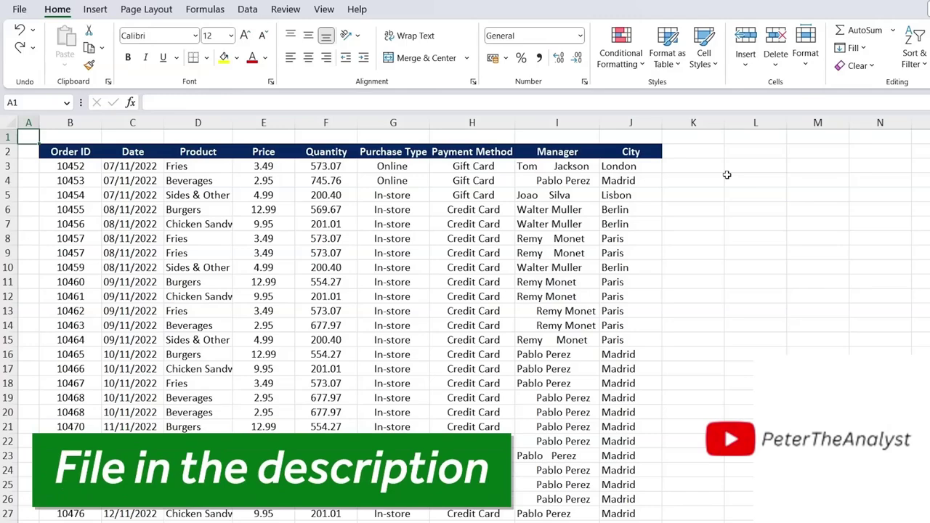
Step: Convert the order data range B2:J264 into a table with headers
click(308, 197)
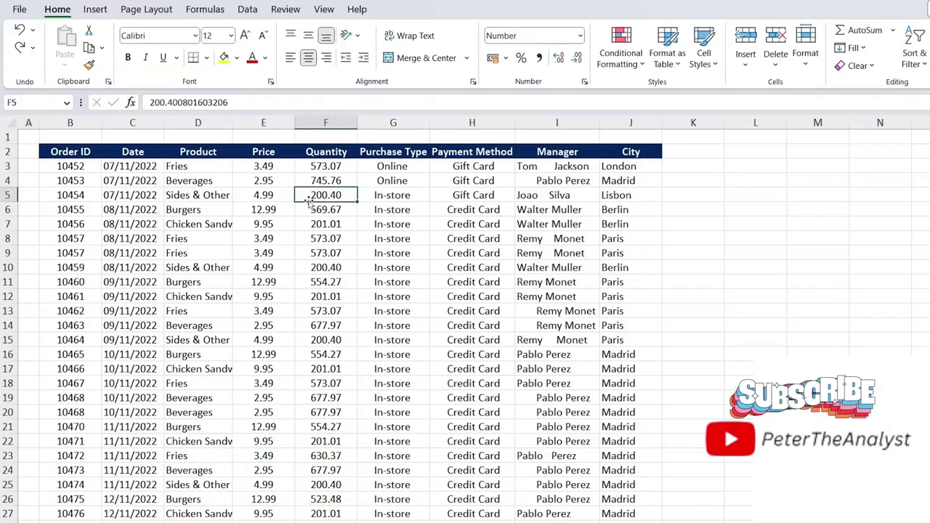
click(196, 195)
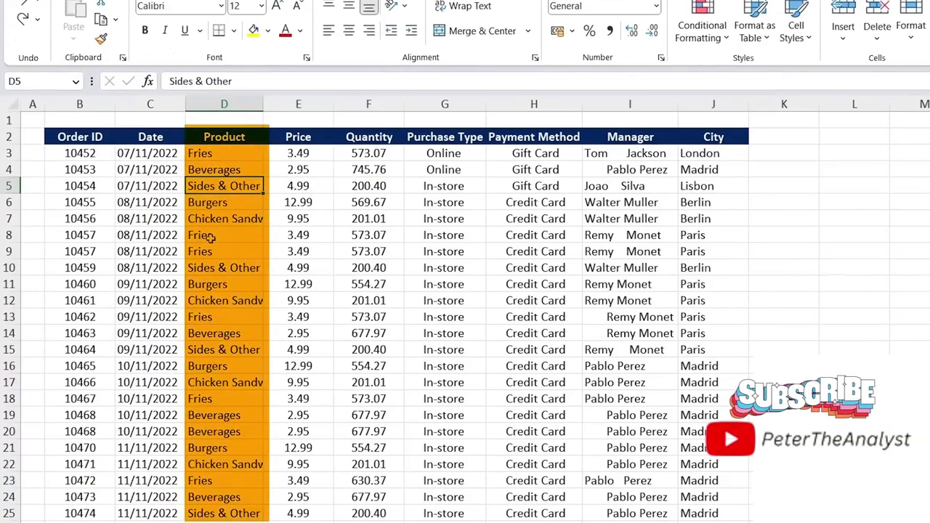
key(Right)
key(Right)
key(Right)
key(Right)
key(Right)
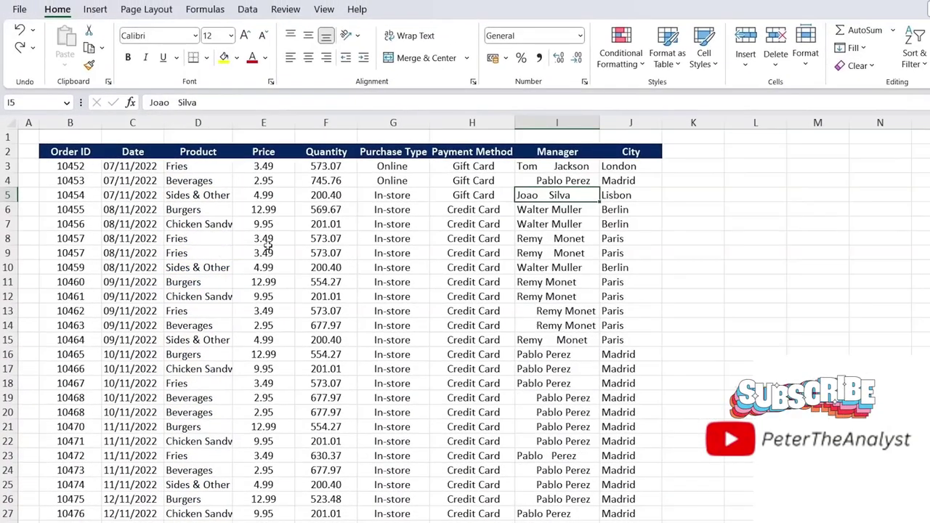
key(ctrl+t)
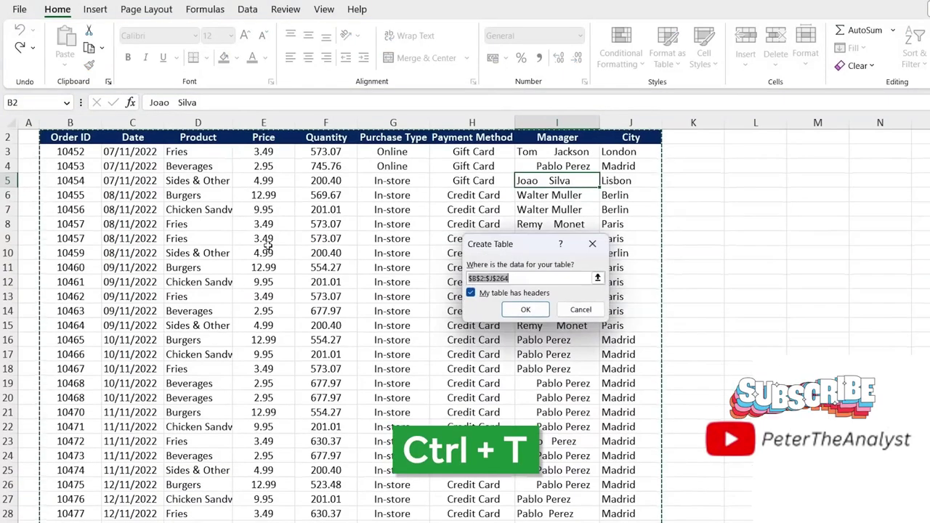
click(529, 311)
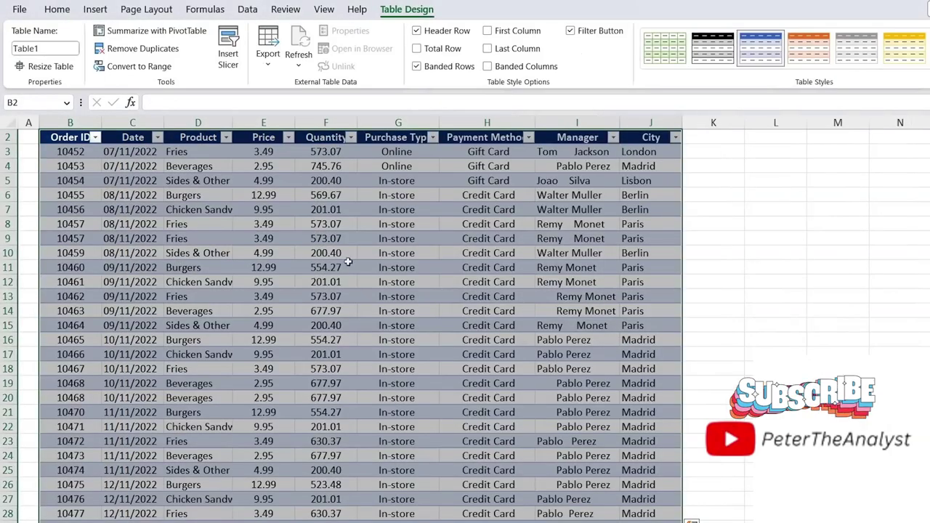
scroll(480, 230, up, 1)
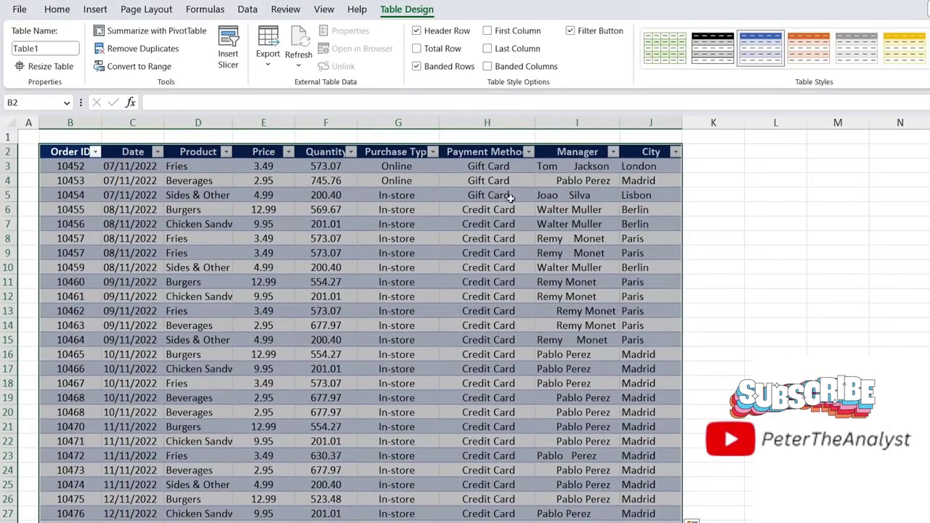
click(586, 169)
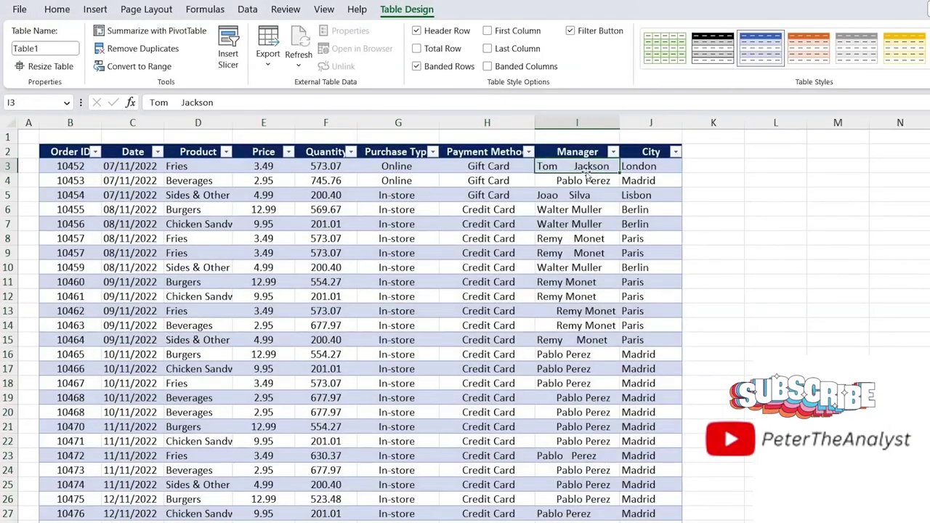
click(579, 123)
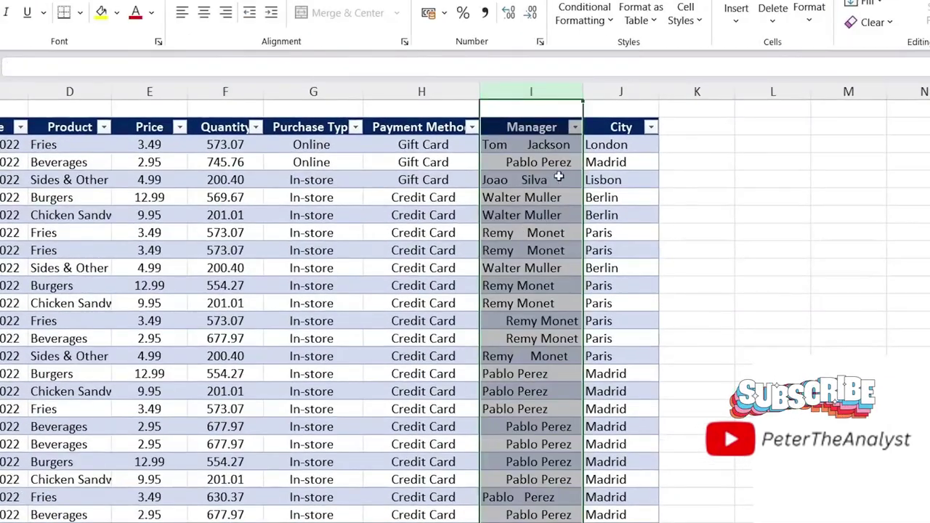
click(512, 138)
key(Right)
key(Right)
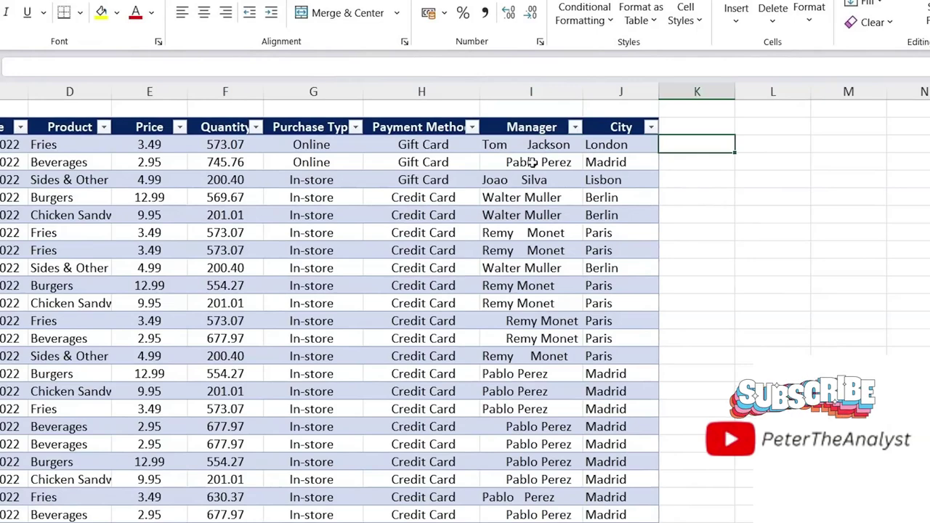
text(=)
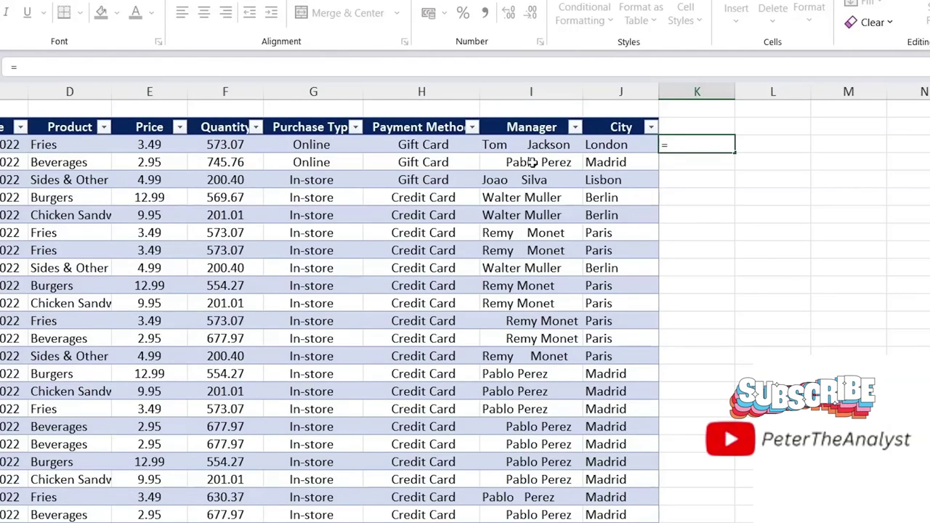
text(trim)
key(Tab)
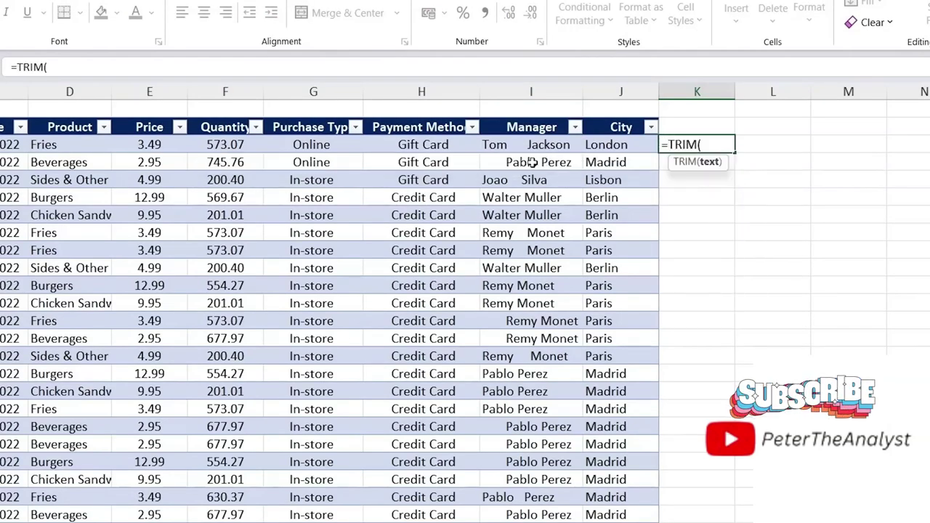
click(501, 145)
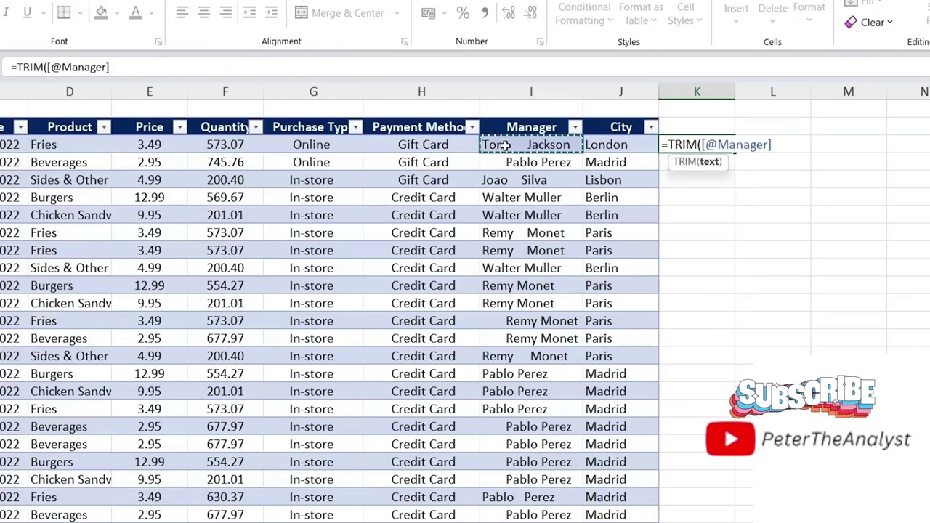
key(Return)
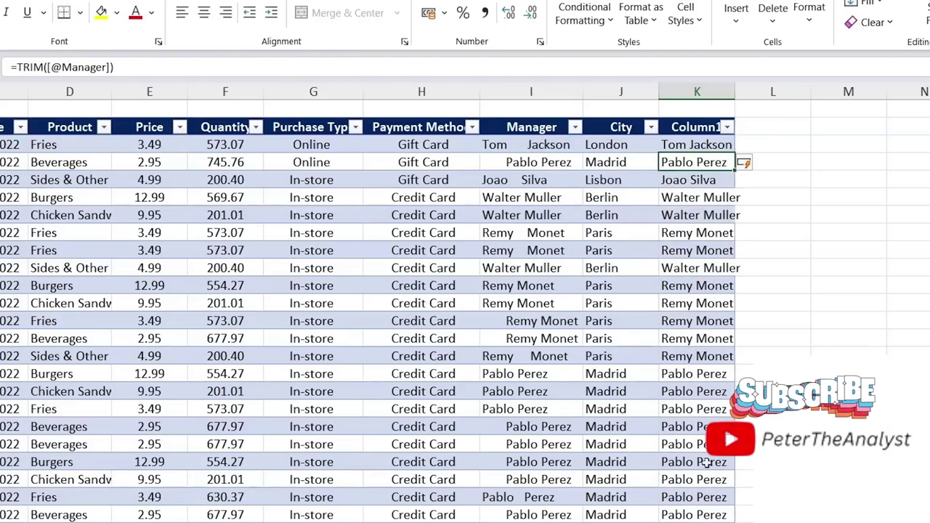
Step: Name the header of the new trimmed-names column Manager
key(Up)
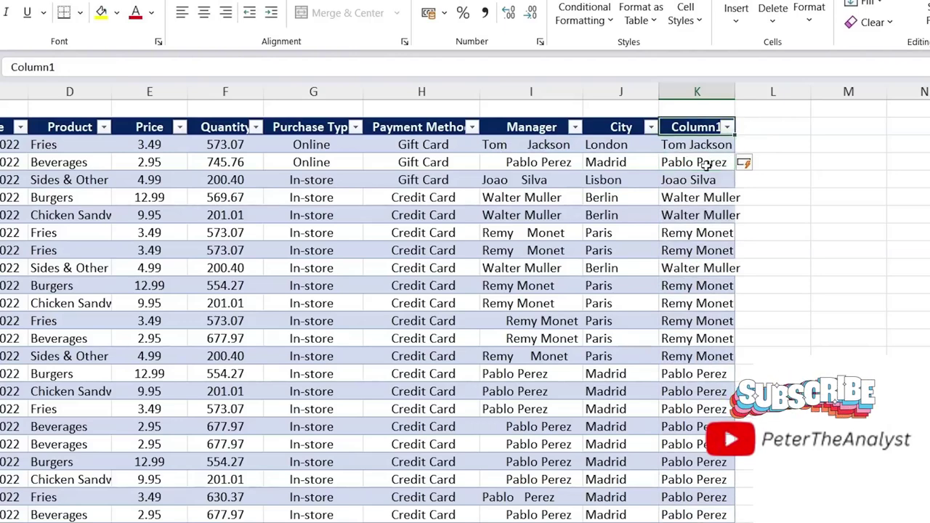
text(M)
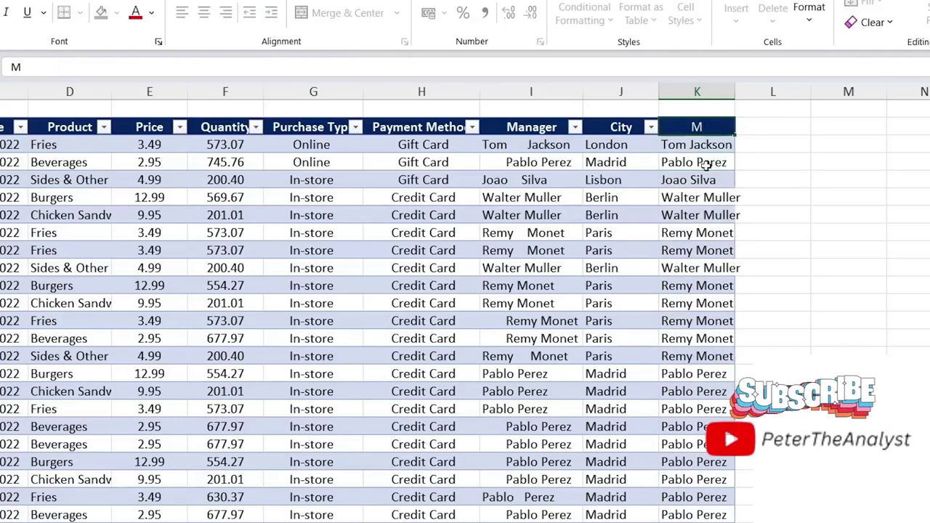
text(anager)
key(Return)
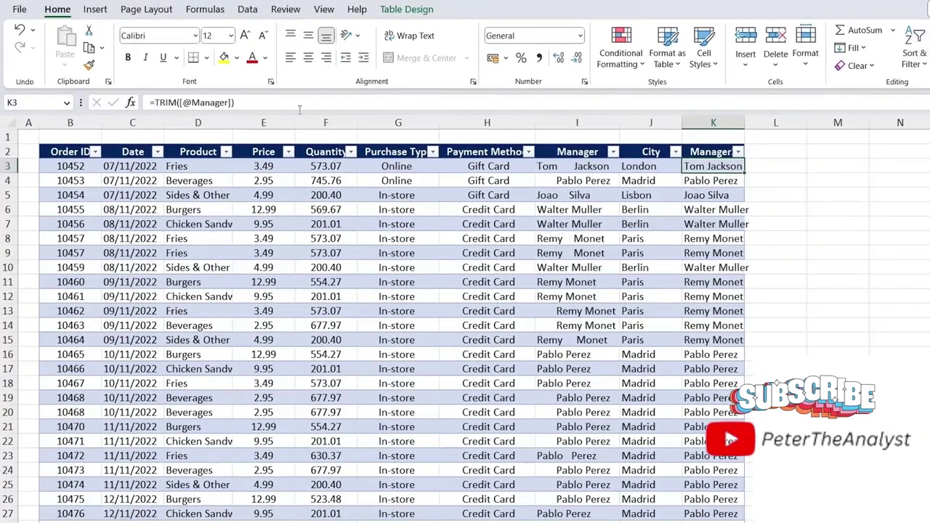
Step: Replace the TRIM formulas in the whole new manager column with their plain values
click(298, 109)
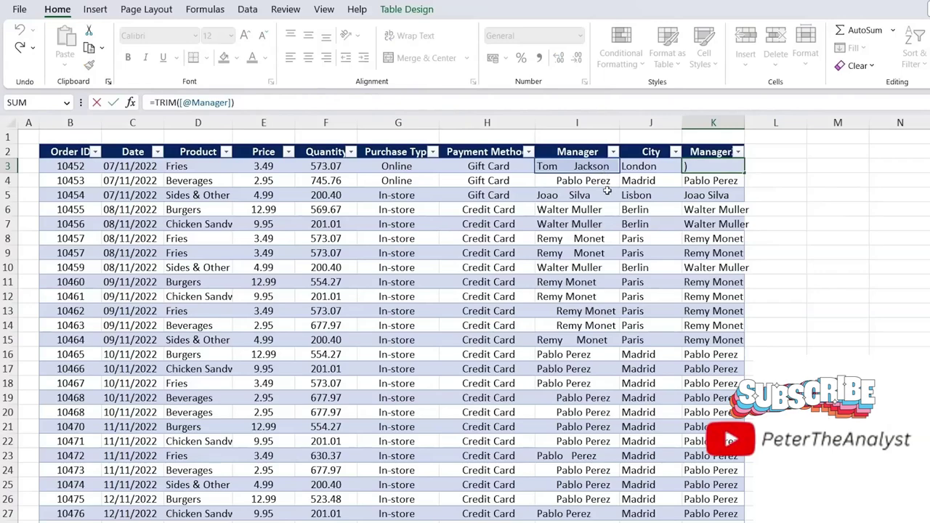
key(ctrl+Return)
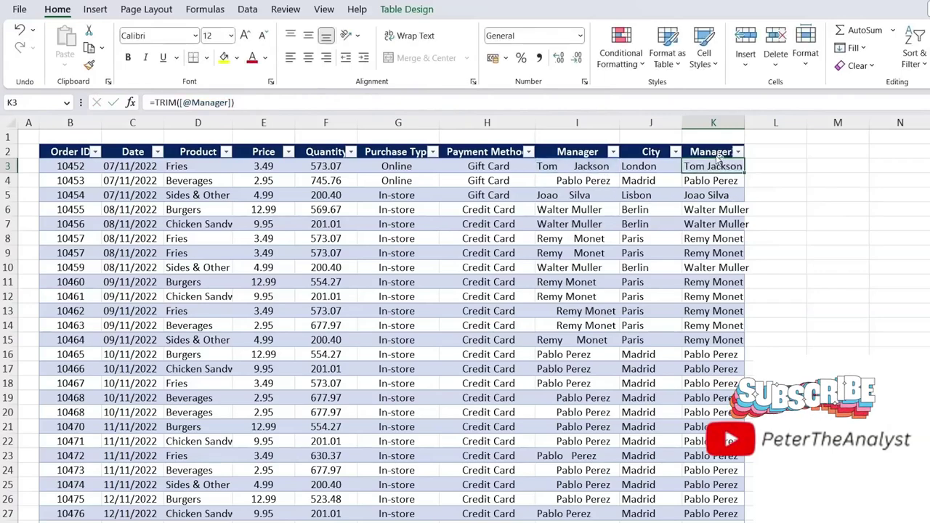
key(ctrl+shift+Down)
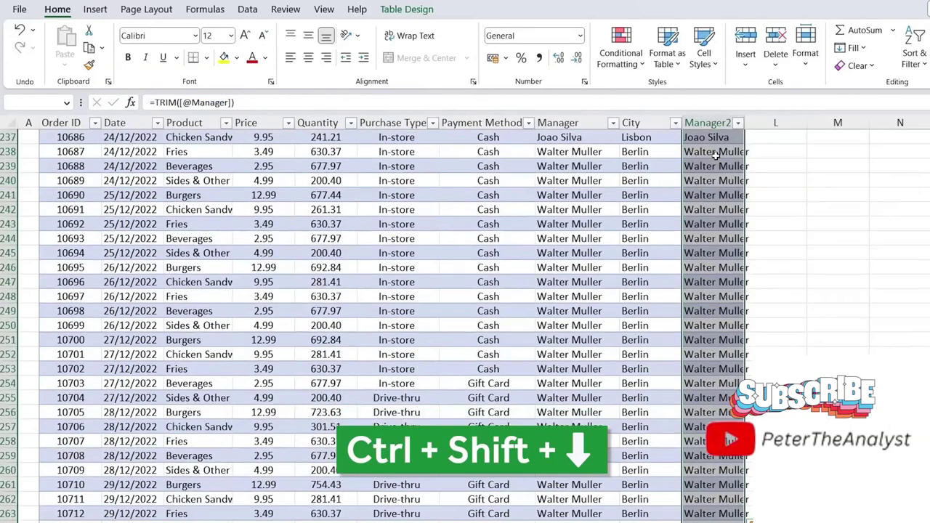
key(ctrl+c)
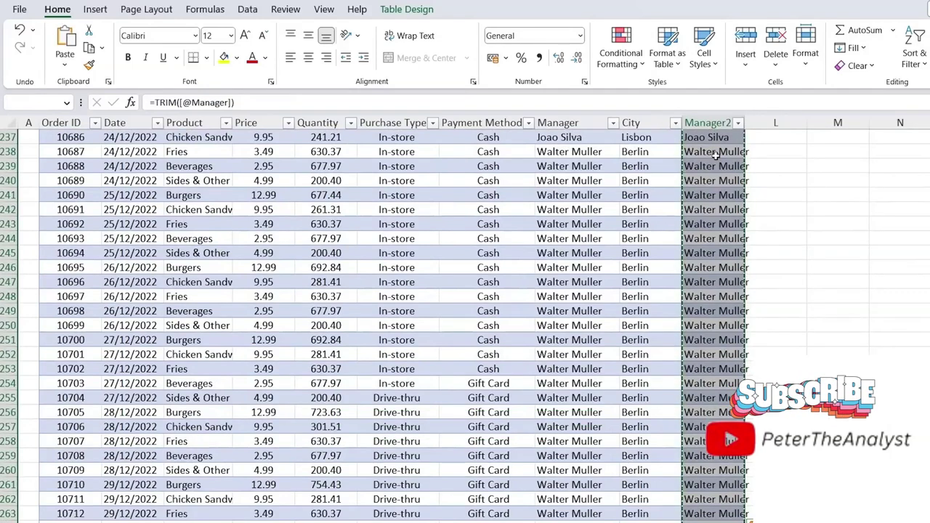
key(alt)
key(h)
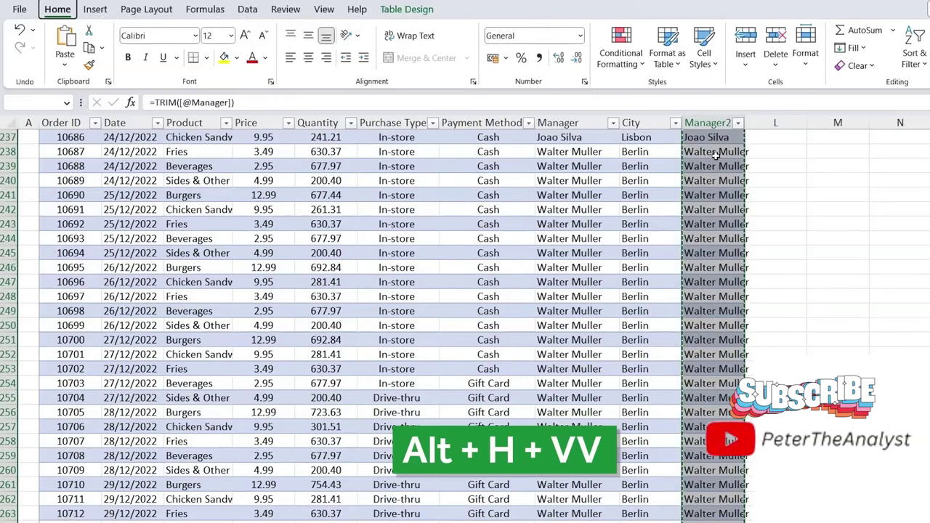
key(v)
key(v)
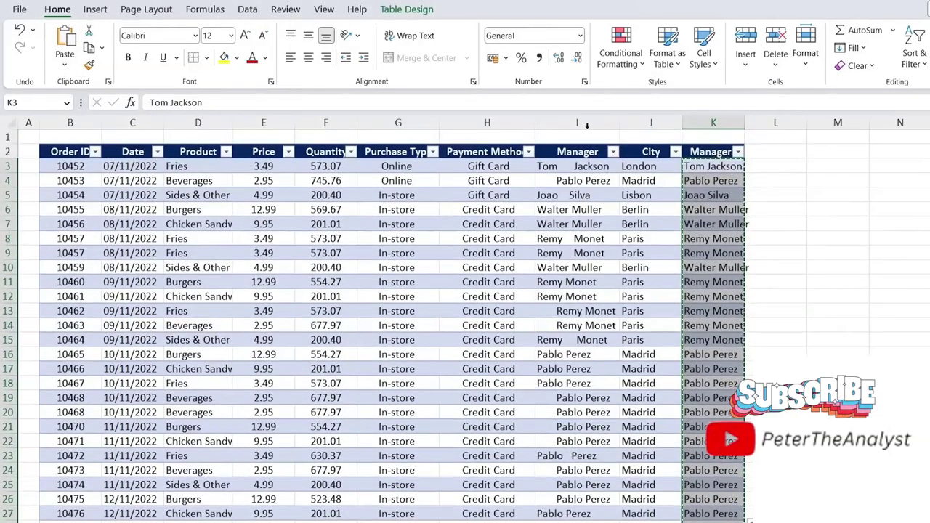
Step: Delete the original untrimmed Manager column I
click(557, 120)
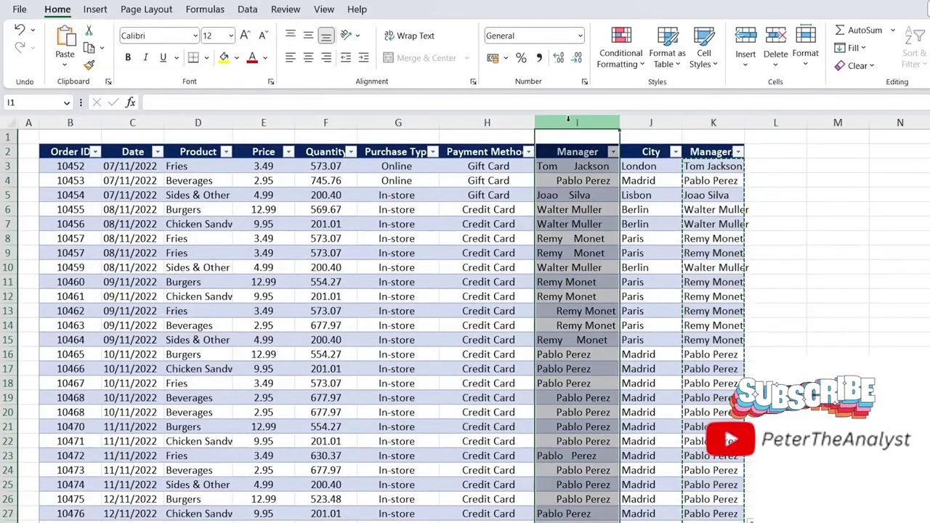
key(ctrl+minus)
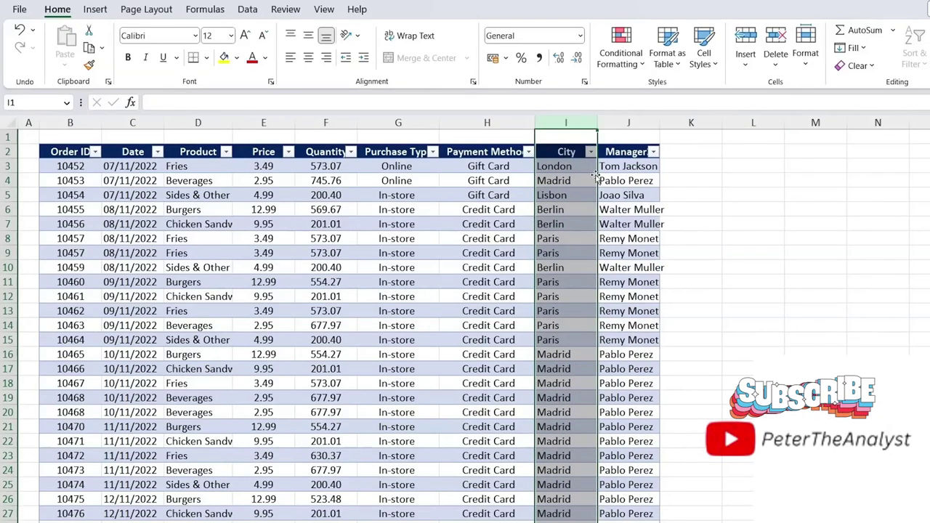
click(632, 151)
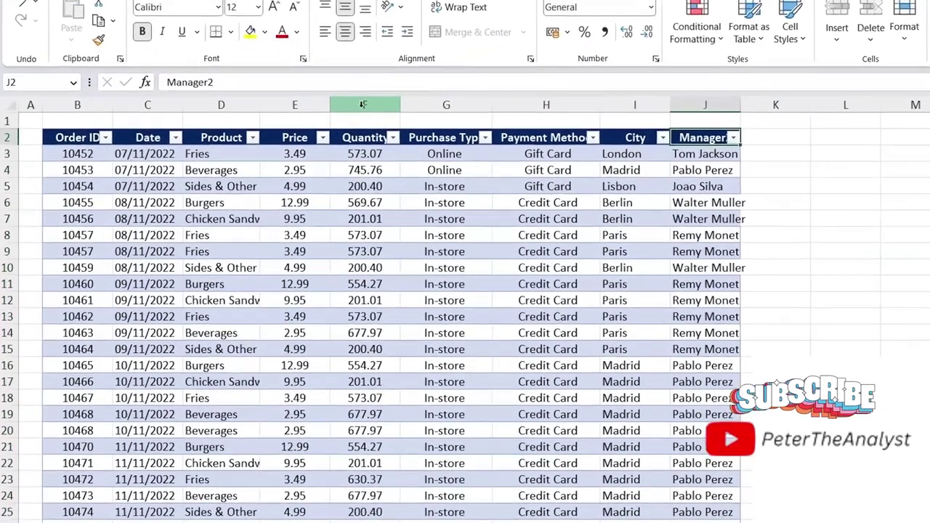
click(325, 122)
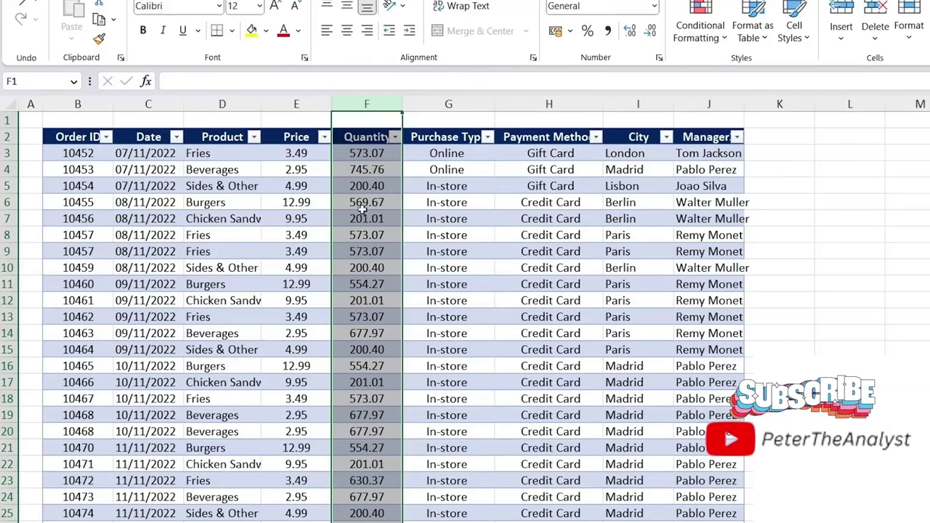
key(Down)
key(Down)
key(Right)
key(Right)
key(Right)
key(Right)
key(Right)
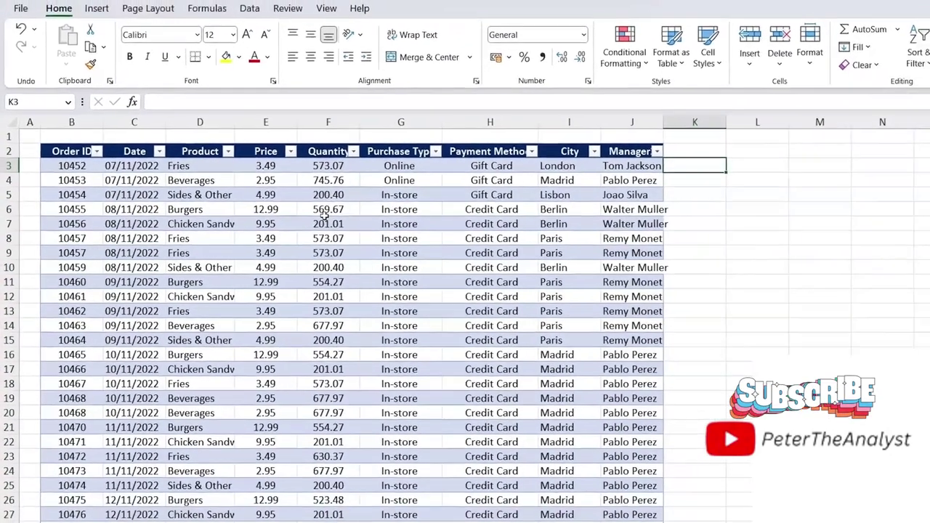
text(=roundup)
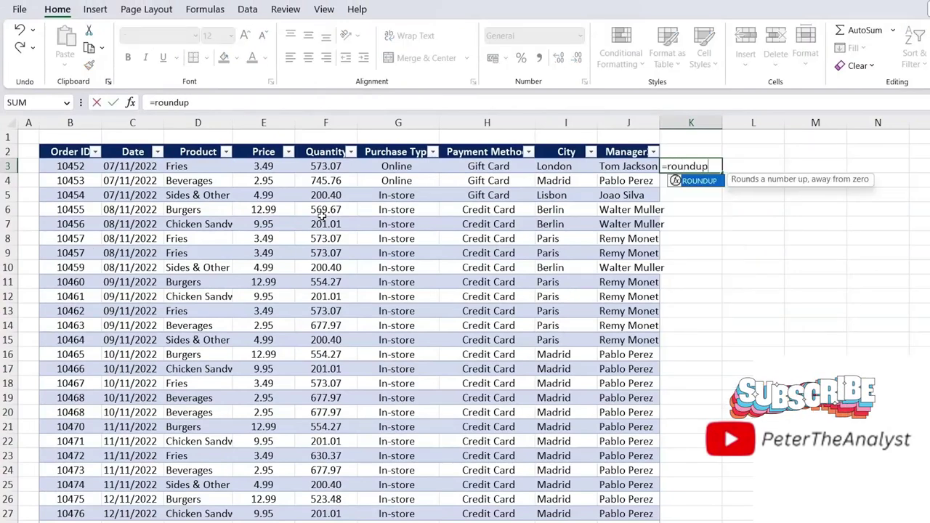
key(Tab)
key(Left)
key(Left)
key(Left)
key(Left)
key(Left)
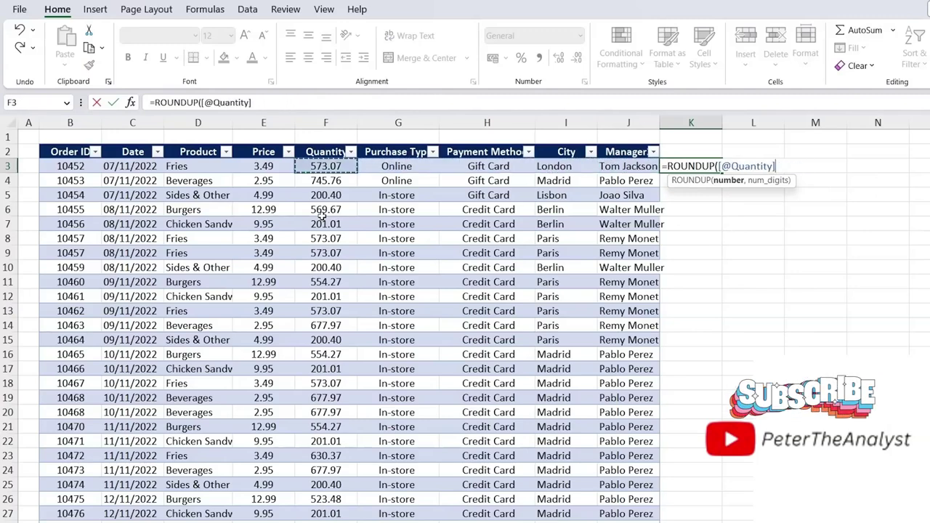
text(,)
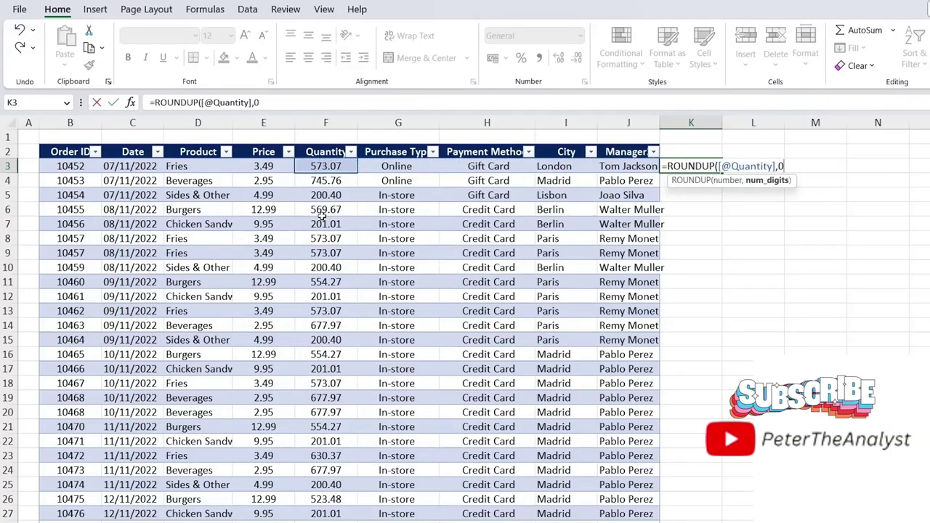
text(0))
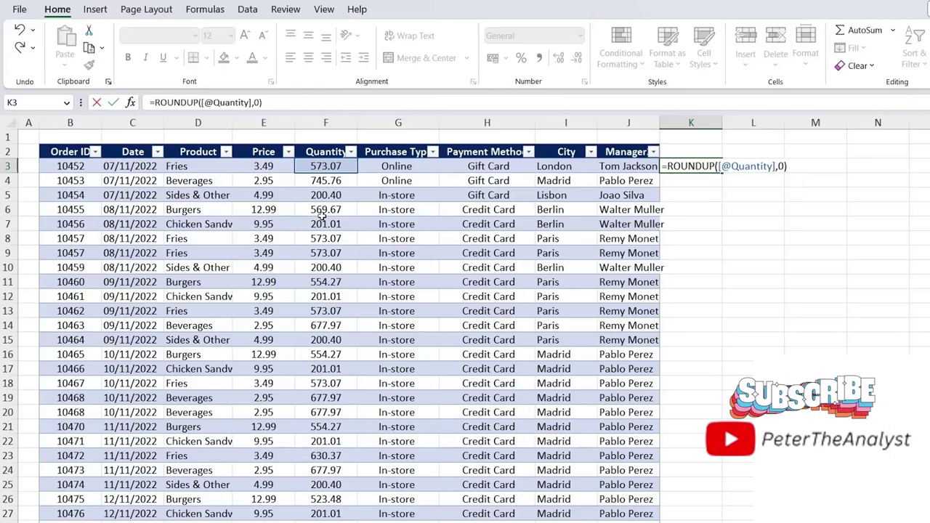
key(Return)
Step: Name the header of the new rounded-up column Quantity
key(Up)
key(Up)
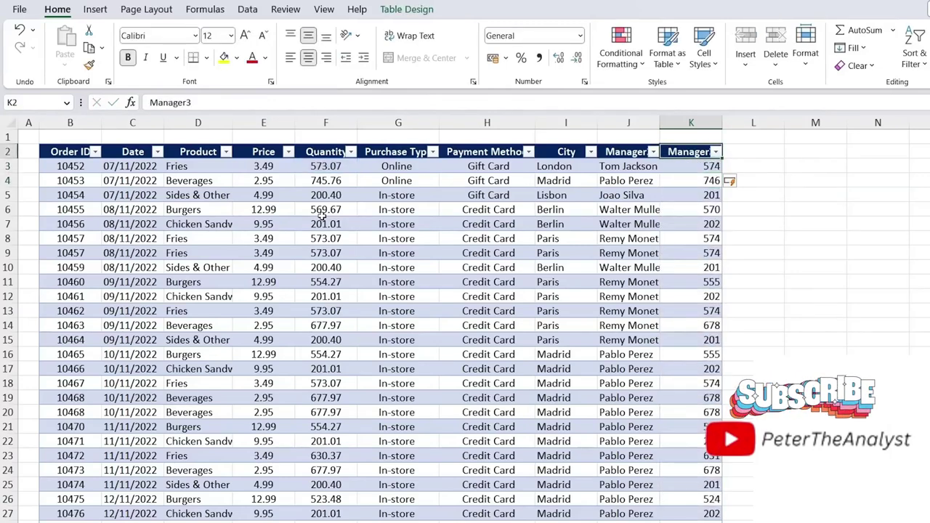
text(Quantity)
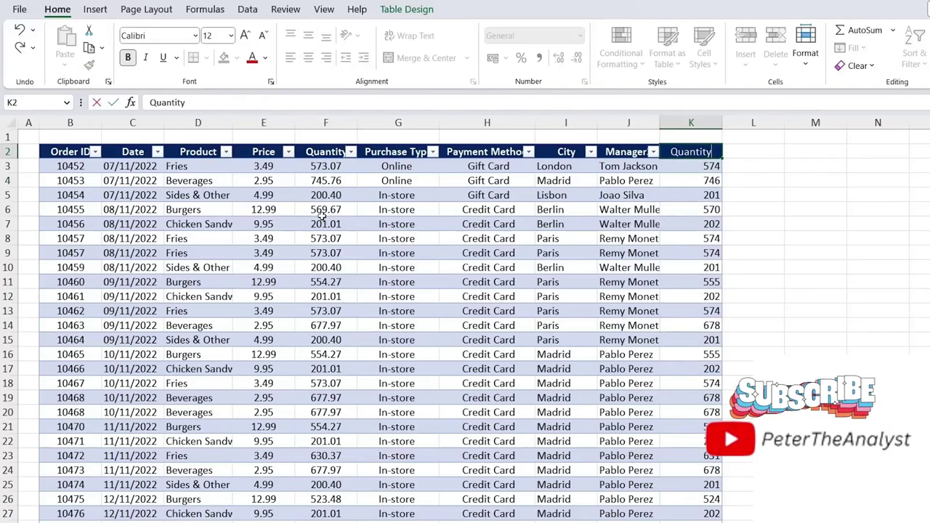
key(Return)
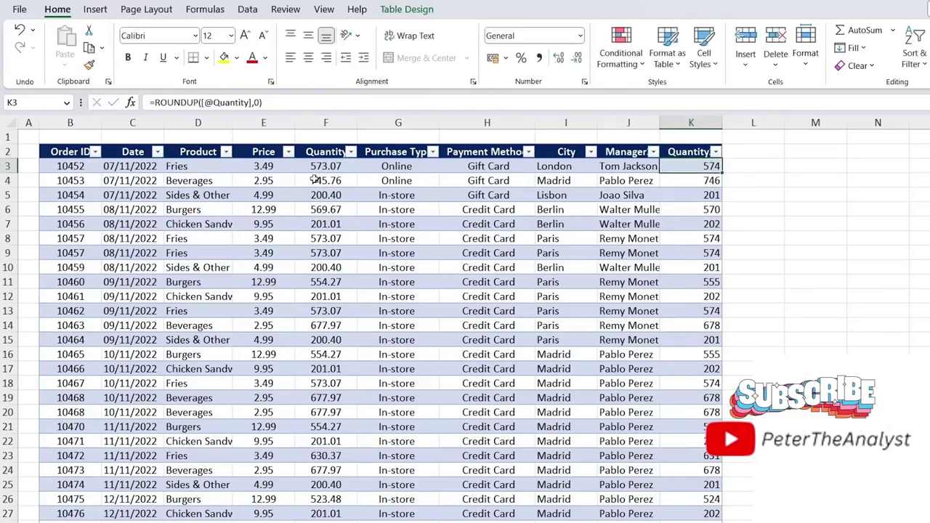
Step: Replace the ROUNDUP formulas in the whole new Quantity column with their plain values
key(ctrl+shift+Down)
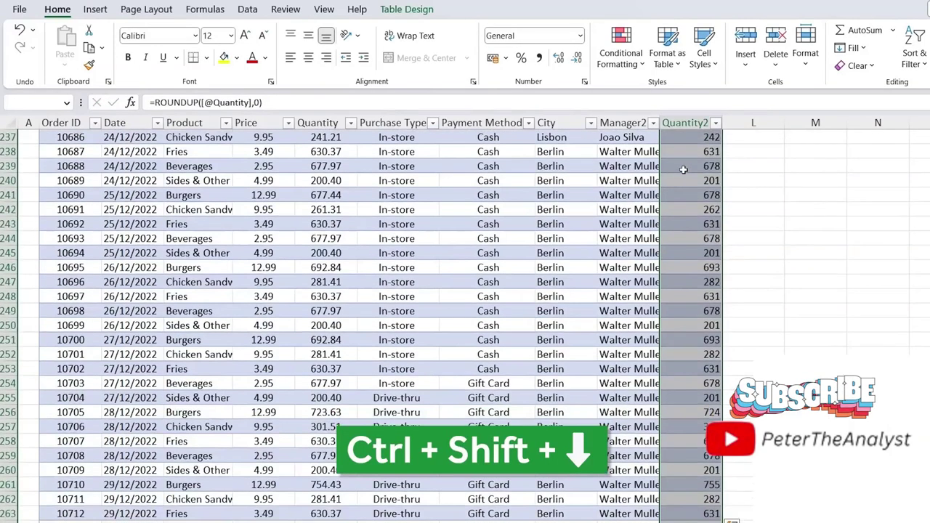
key(ctrl+c)
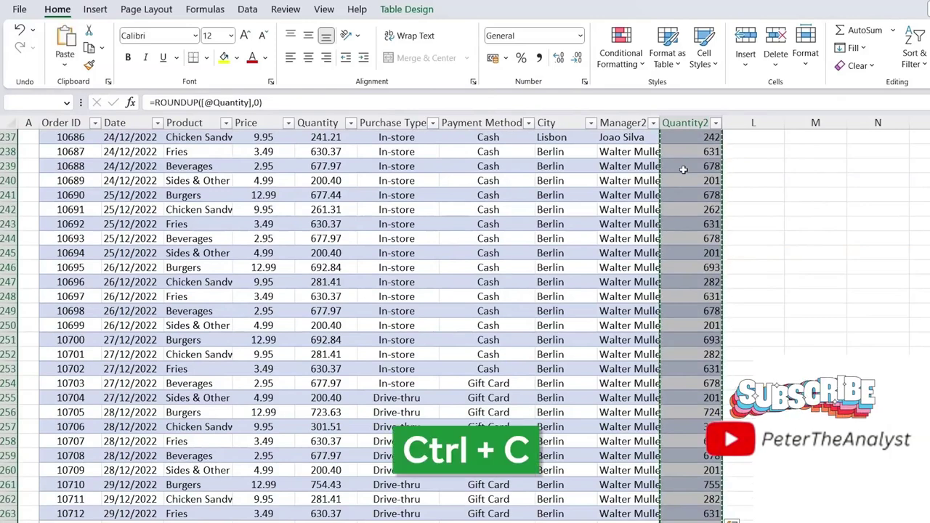
key(alt+h)
key(v)
key(v)
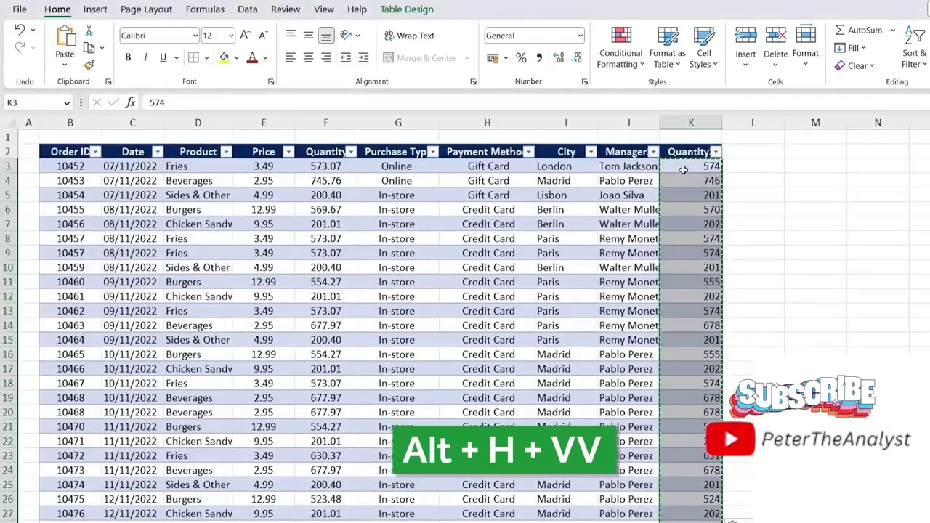
Step: Delete the original unrounded Quantity column F
key(Up)
key(Left)
key(Left)
key(Left)
key(Left)
key(Left)
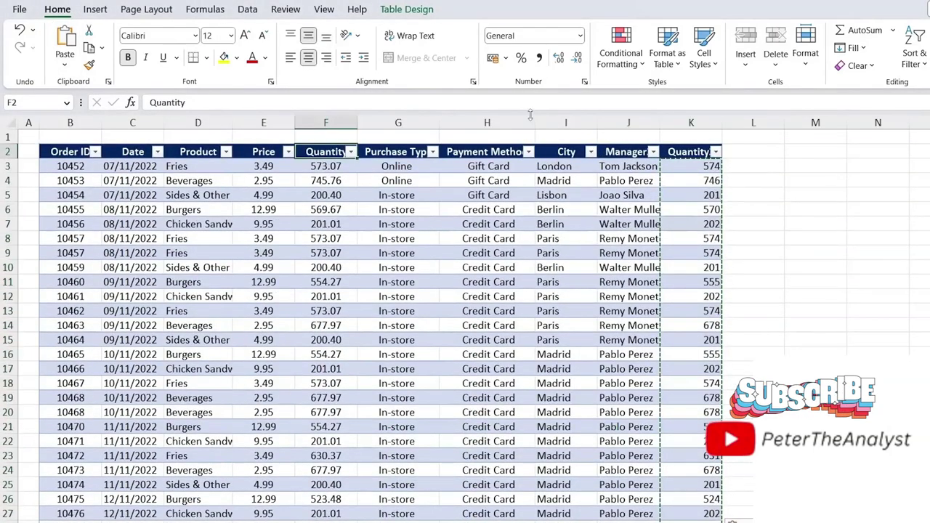
click(334, 122)
key(ctrl+minus)
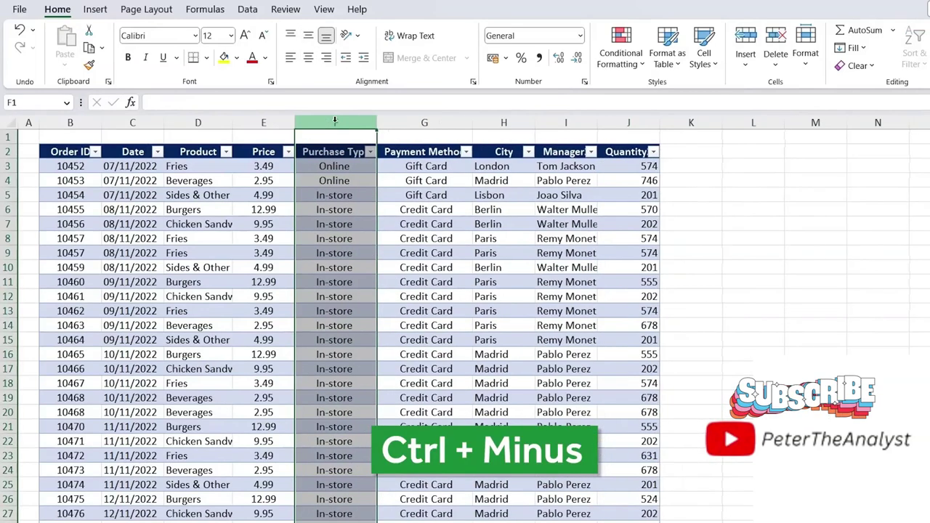
Step: Convert the City column to the Geography data type
click(566, 152)
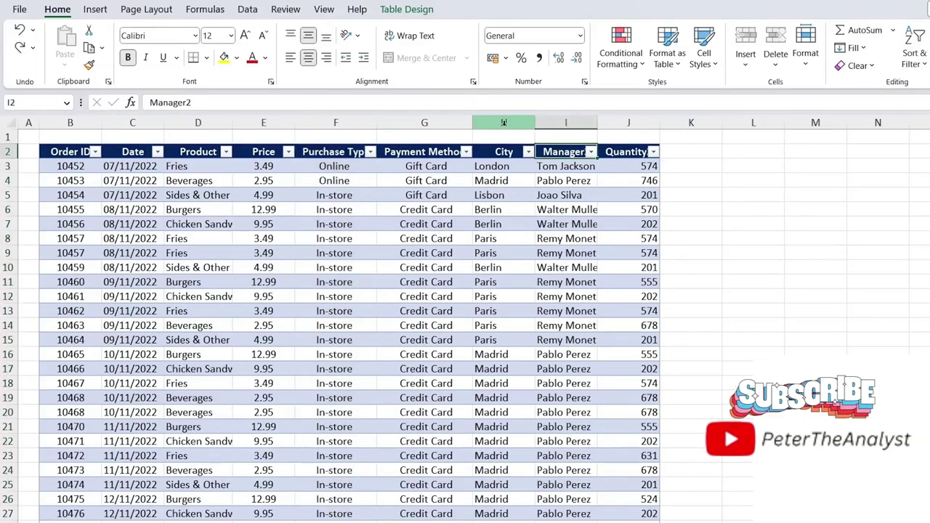
click(502, 122)
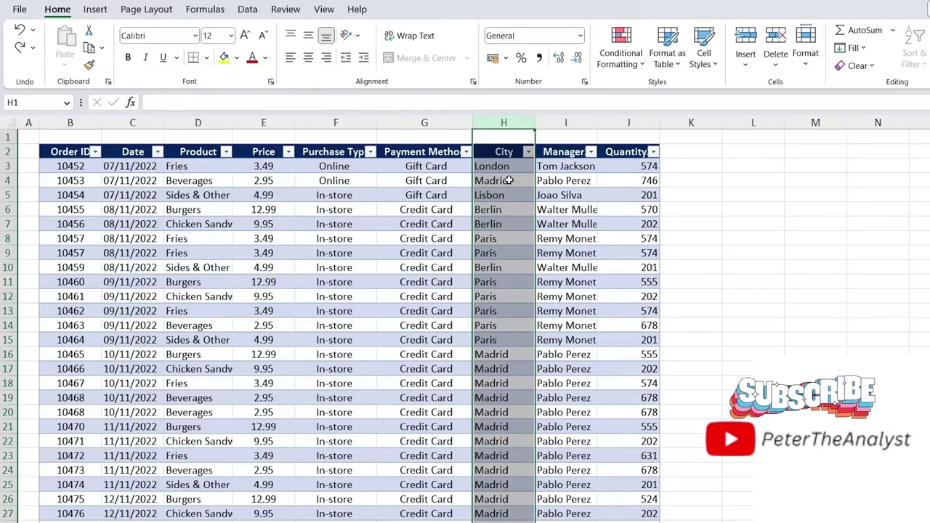
click(245, 9)
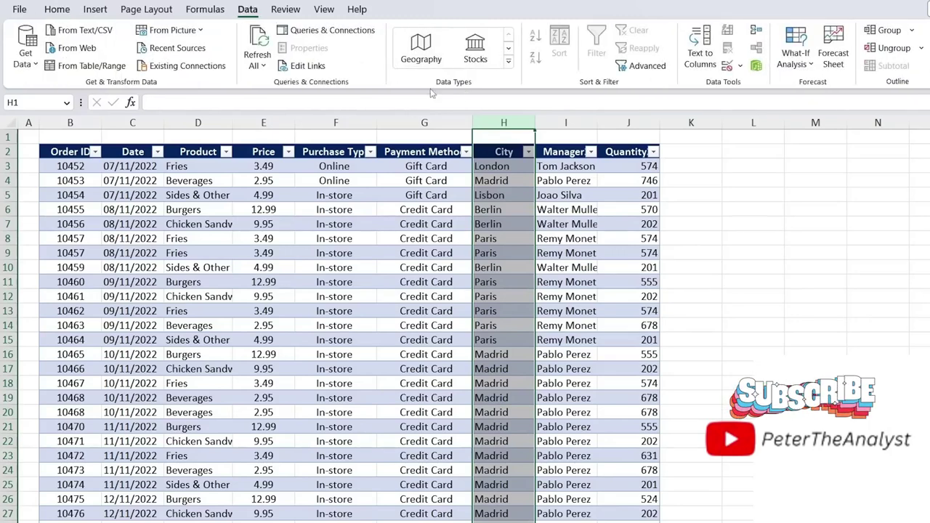
click(419, 48)
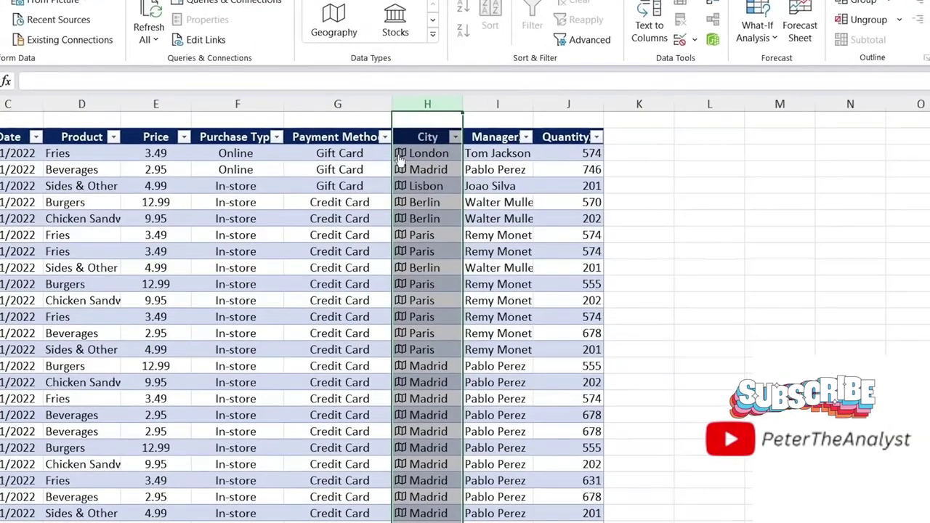
Step: Extract the Country/region field from the City data into a new table column
click(399, 140)
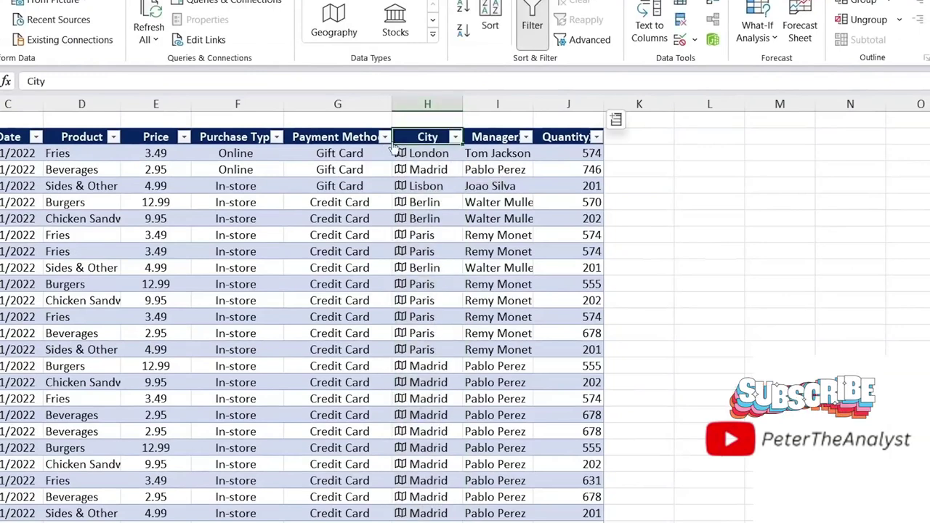
click(617, 122)
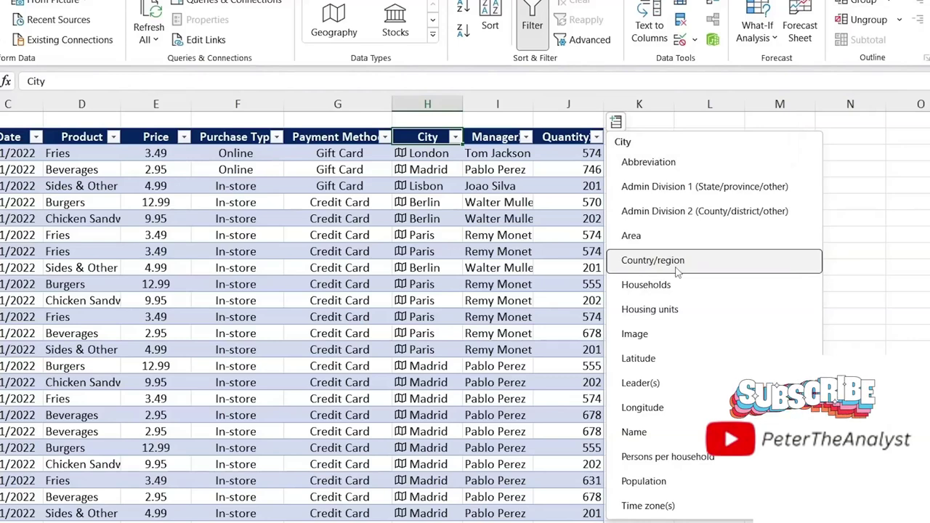
click(676, 262)
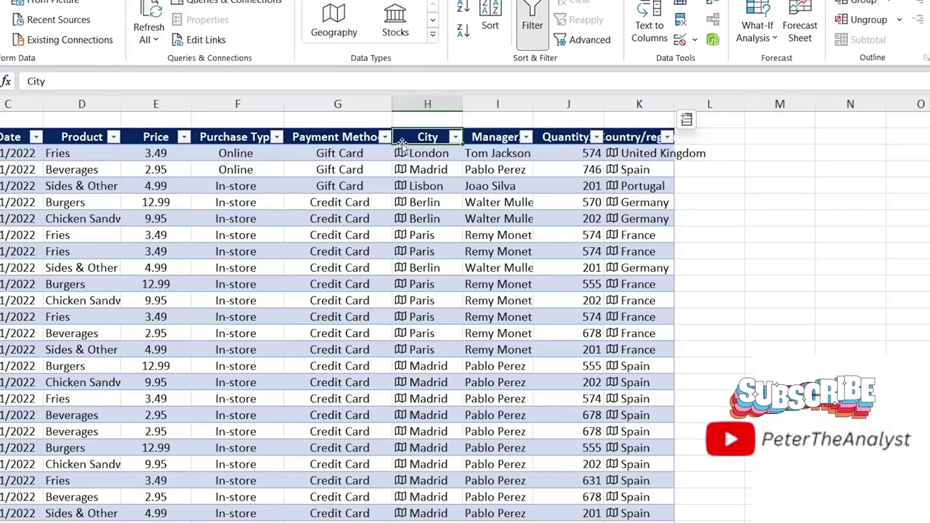
Step: Move the City column between the Quantity and Country/region columns without overwriting any data
click(436, 105)
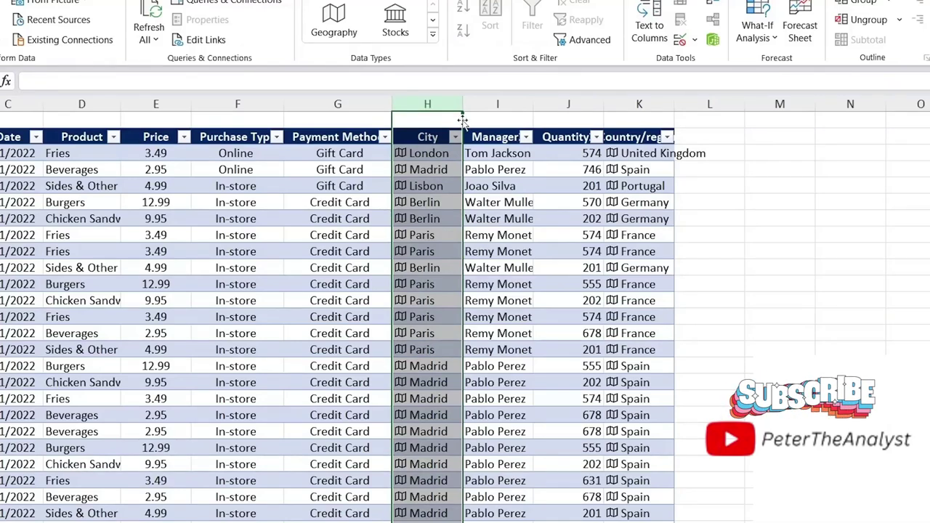
key(shift)
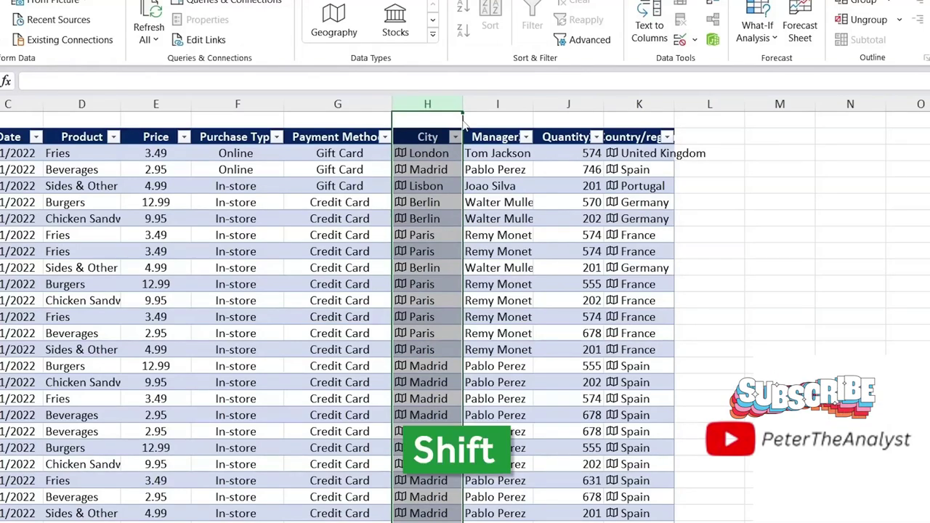
drag(464, 123, 592, 120)
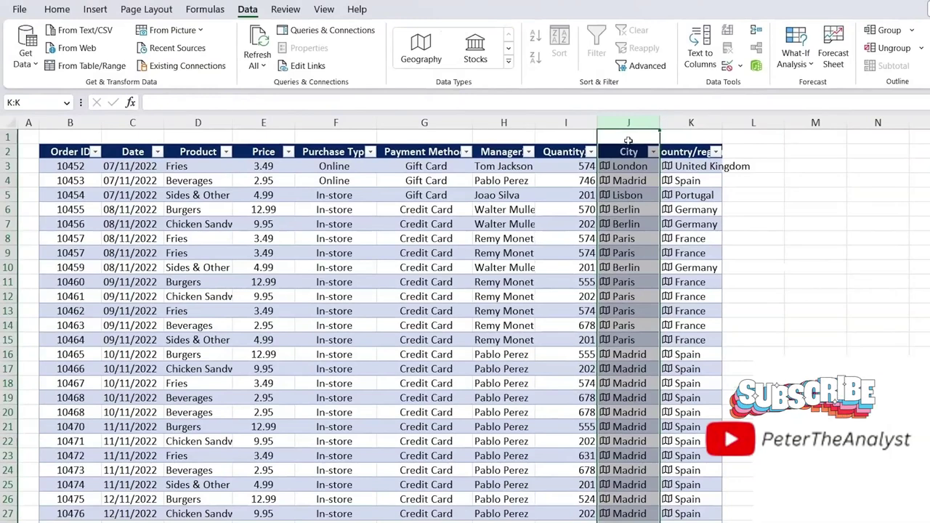
Step: Remove duplicate rows from the orders table, comparing all columns and treating the first row as headers
click(628, 140)
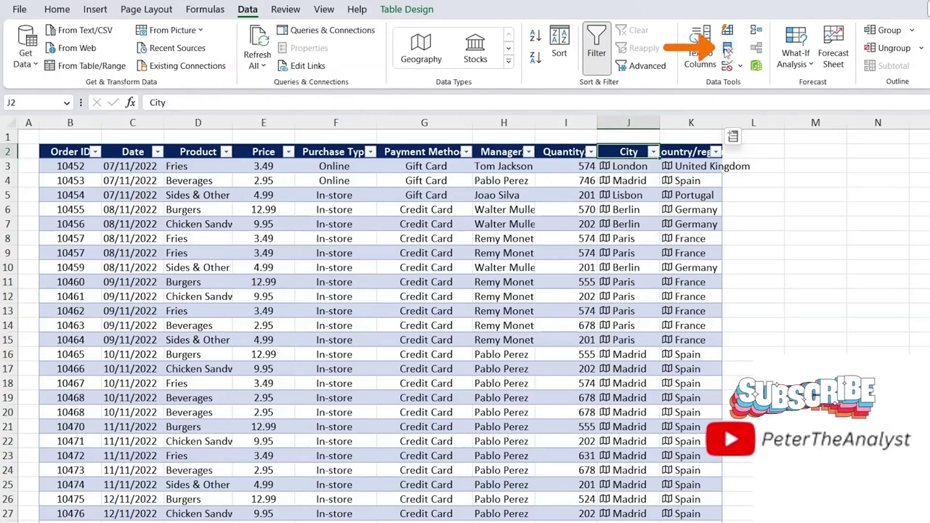
click(727, 51)
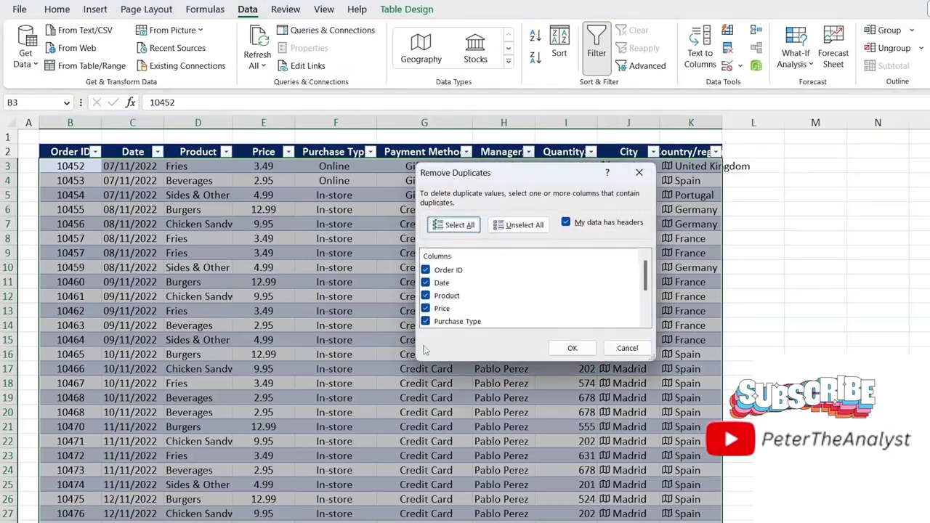
click(572, 349)
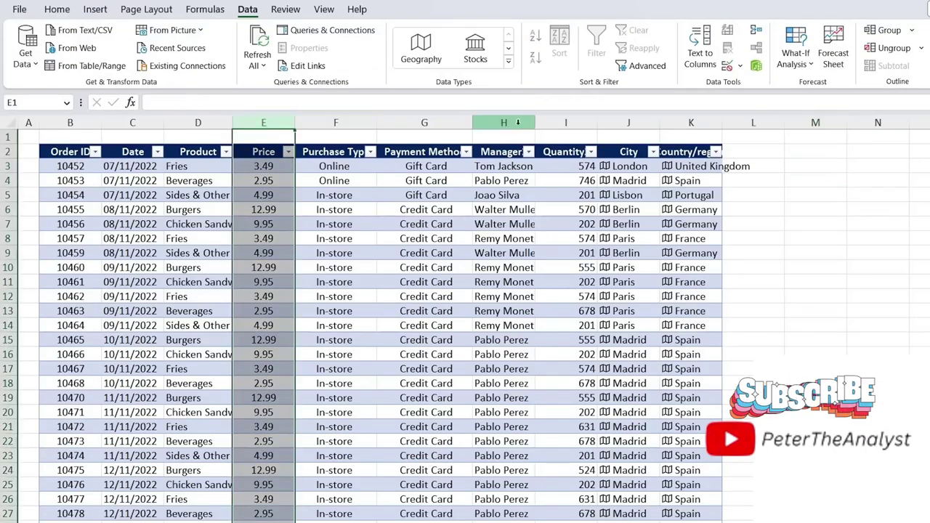
click(566, 122)
click(815, 177)
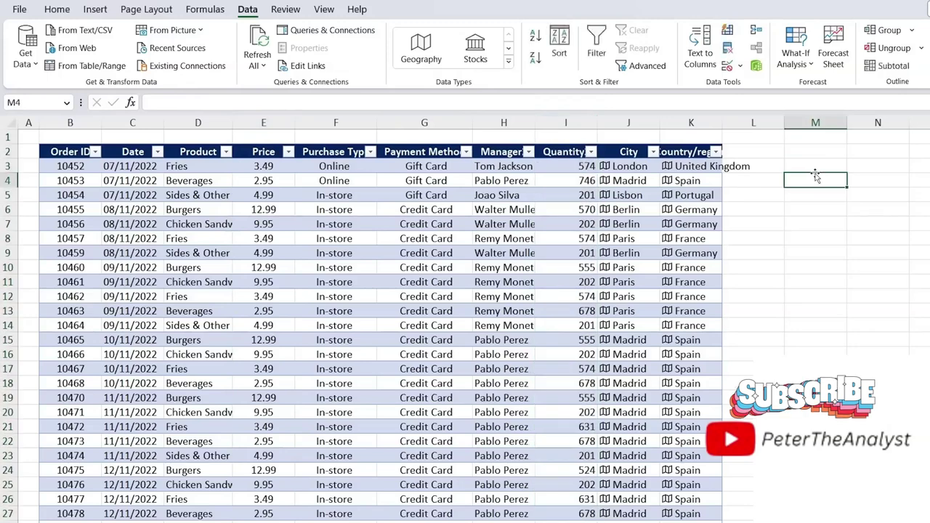
text(=aver)
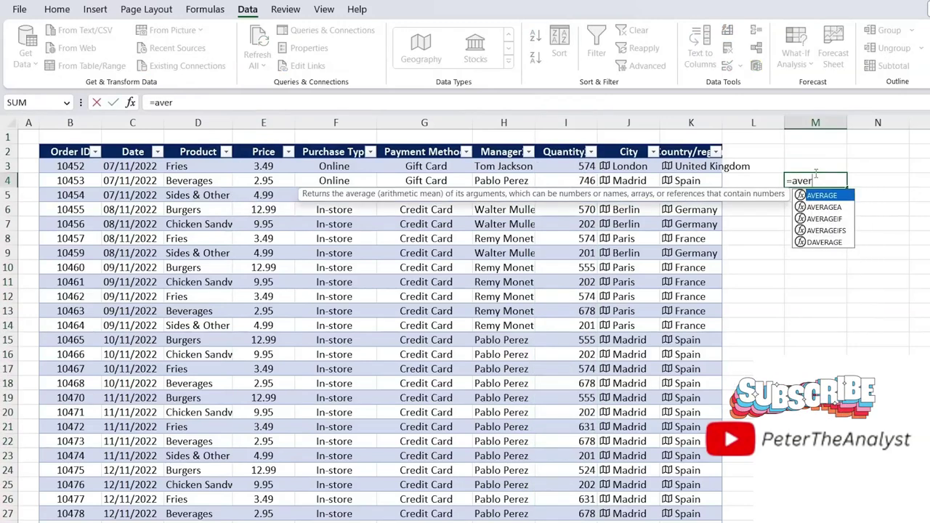
key(Tab)
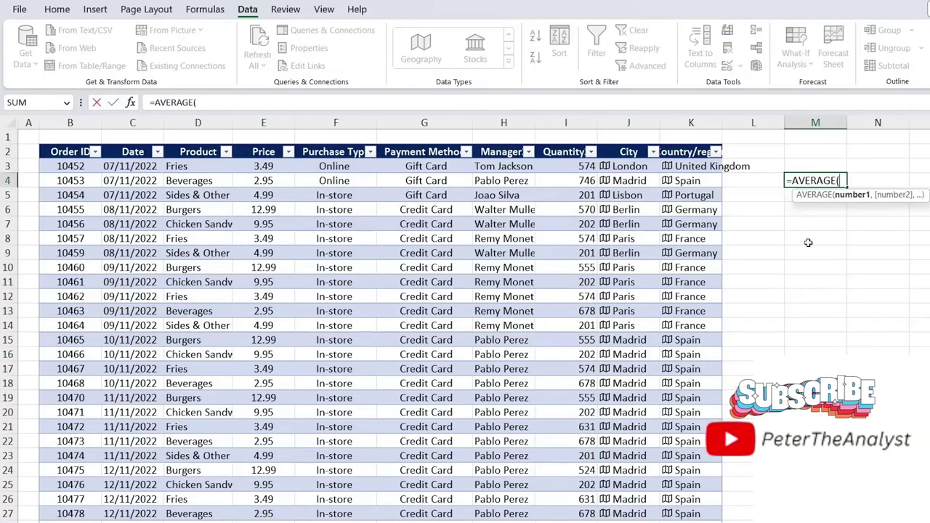
key(Escape)
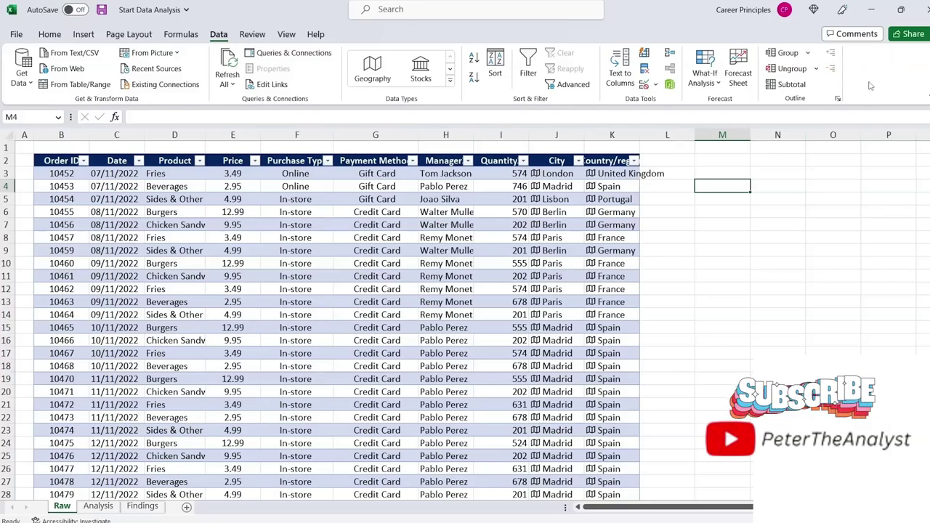
Step: Enable the Analysis ToolPak add-in through the Excel add-ins manager
click(15, 34)
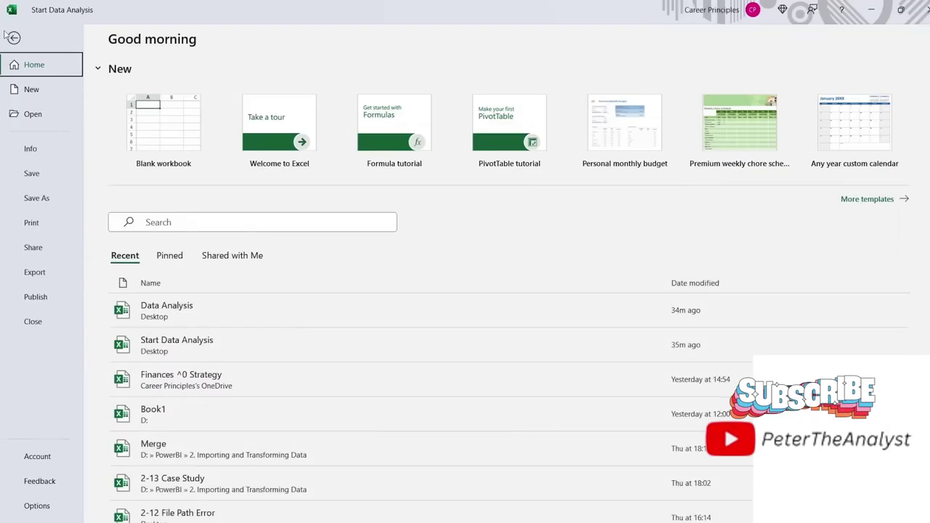
click(46, 506)
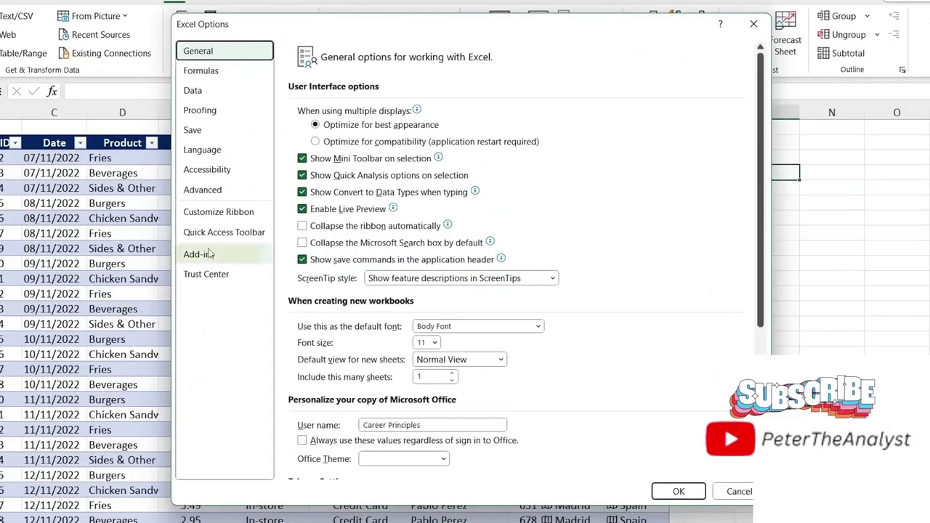
click(210, 254)
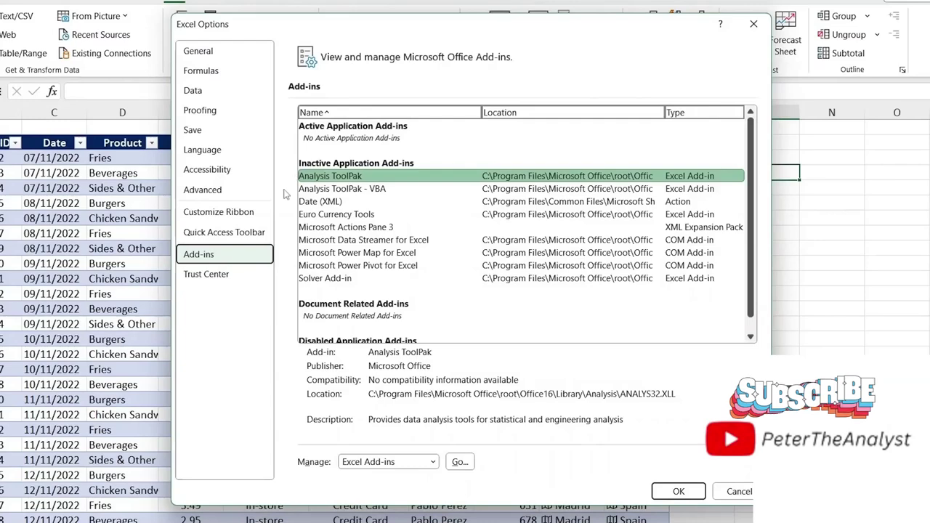
click(398, 182)
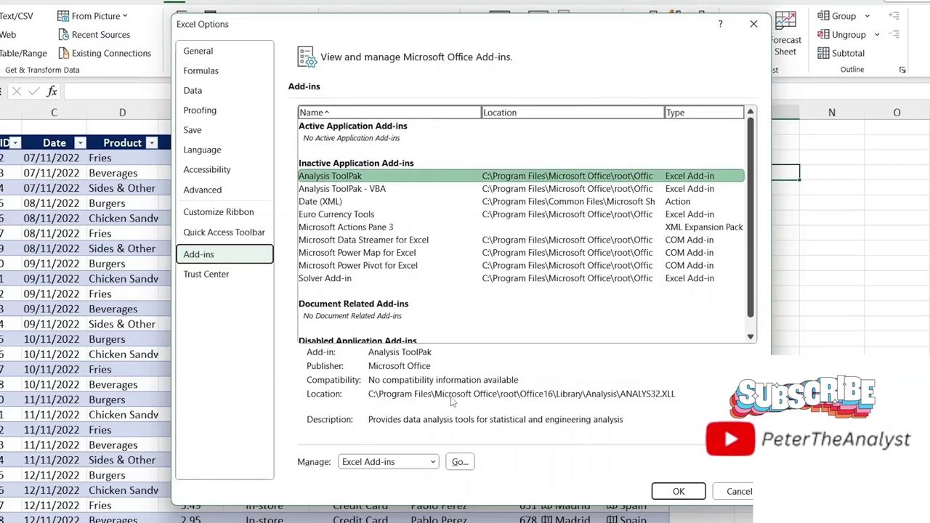
click(460, 465)
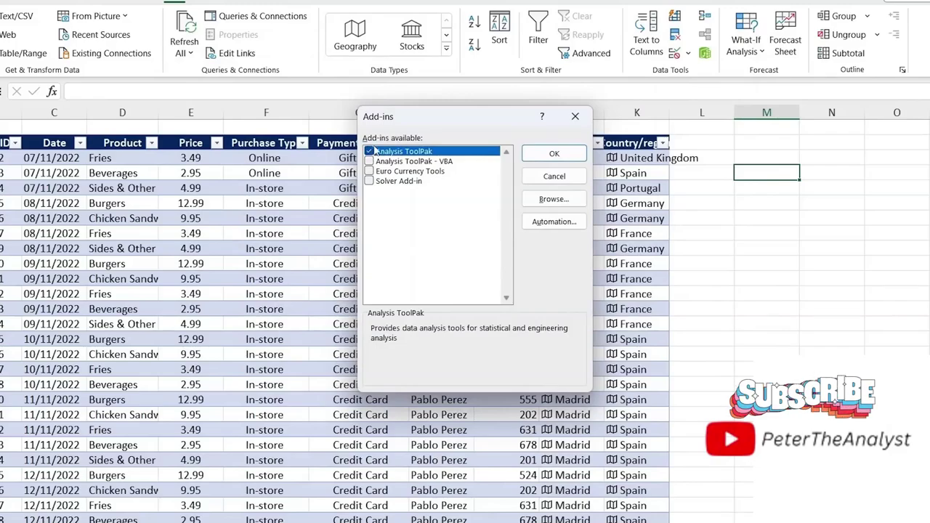
click(545, 152)
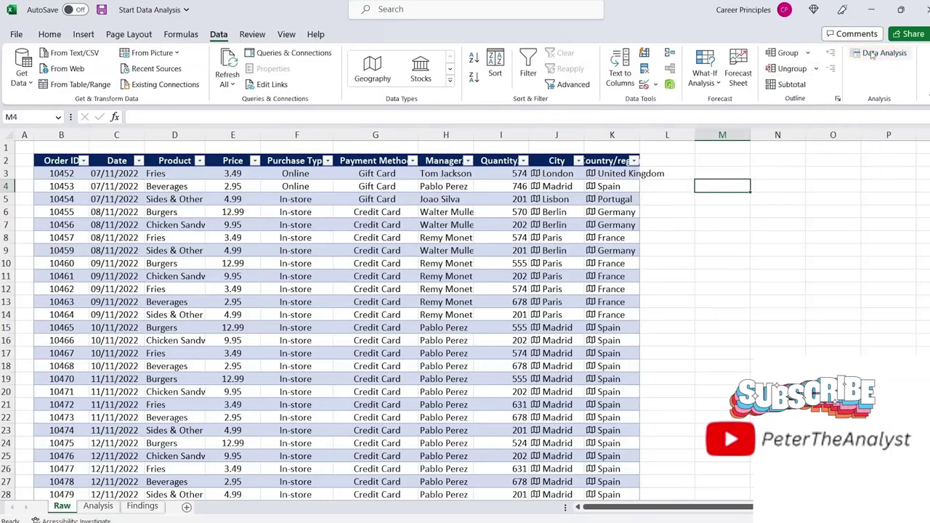
Step: Start a Descriptive Statistics analysis with the Price values in E3:E259 as the input range
click(879, 52)
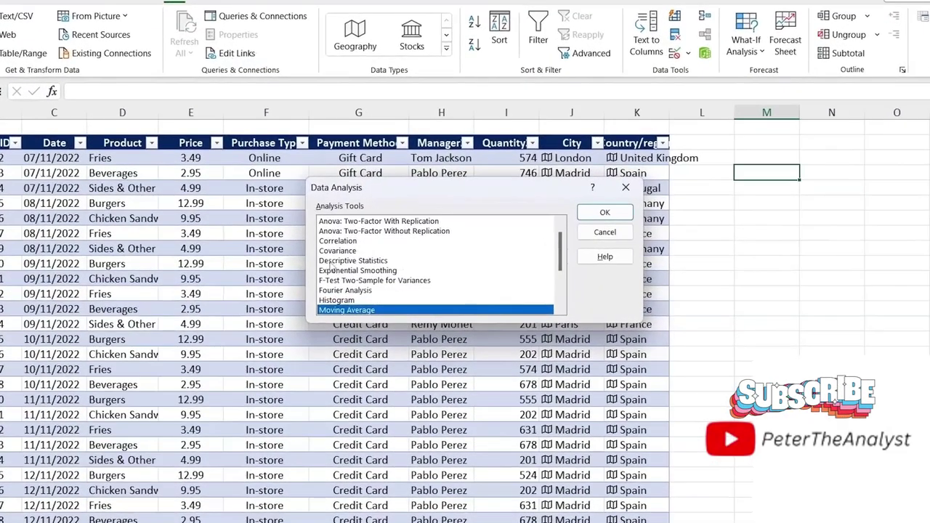
click(330, 261)
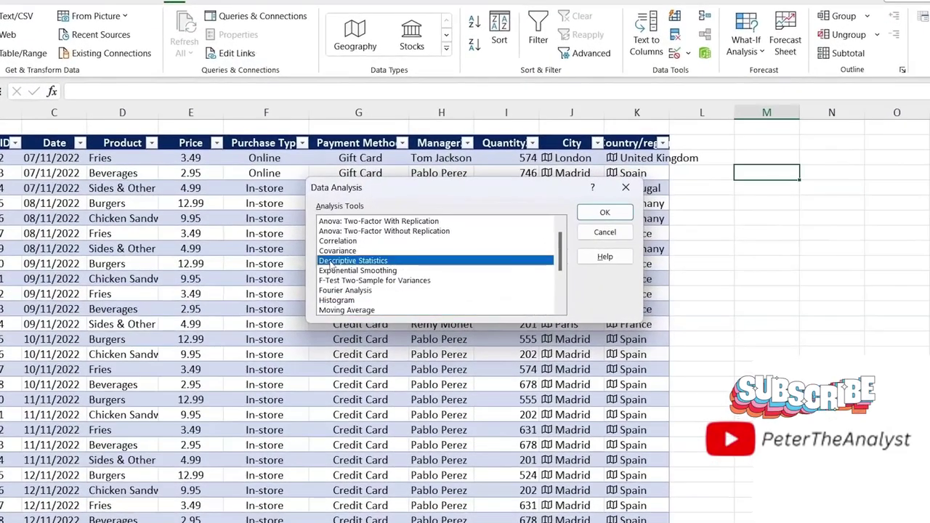
click(605, 213)
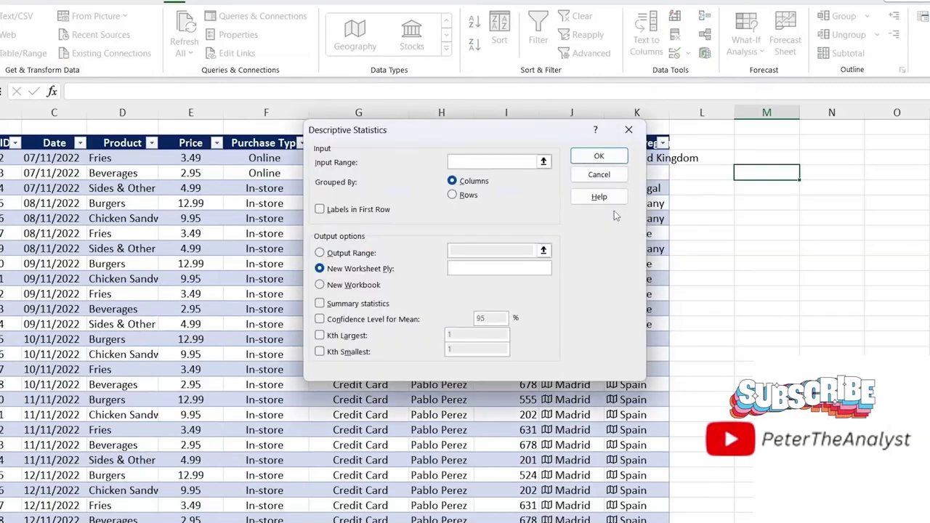
click(190, 157)
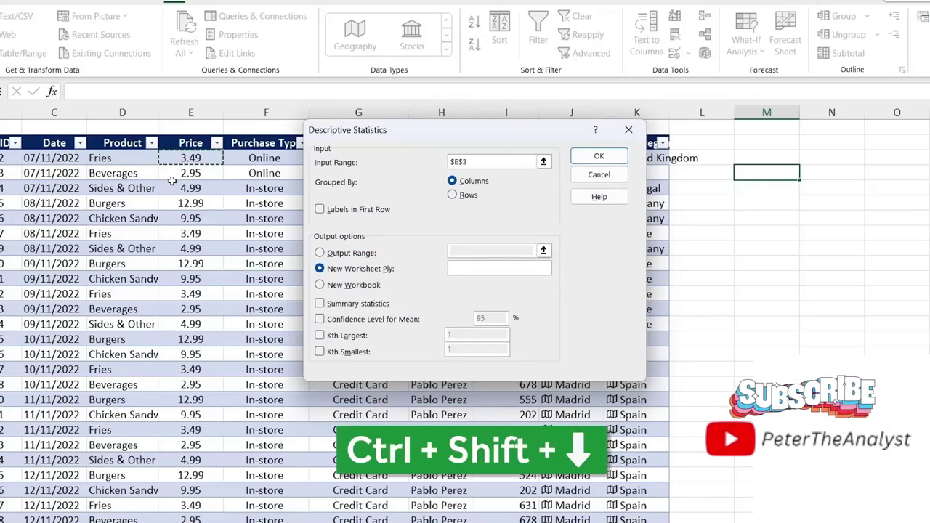
key(ctrl+shift+Down)
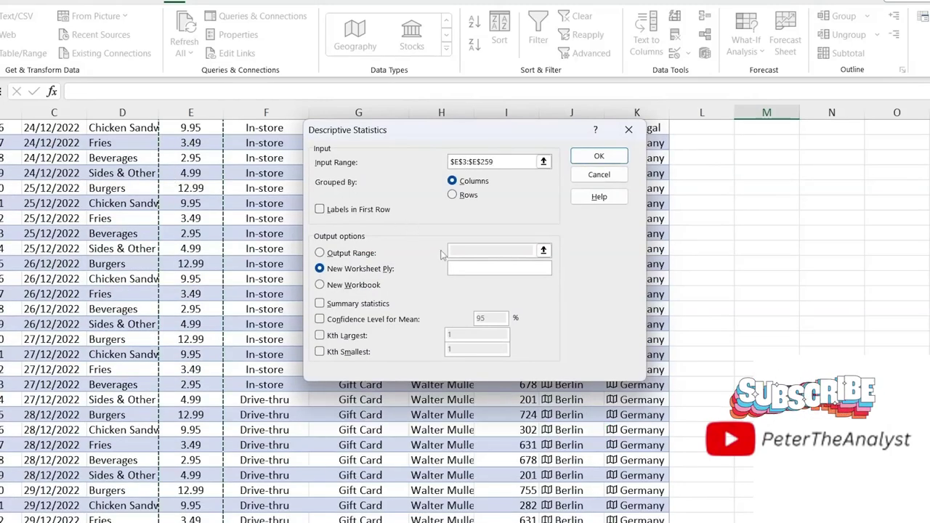
Step: Generate the summary statistics for Price on the same sheet, with the output range starting at cell M4
click(357, 303)
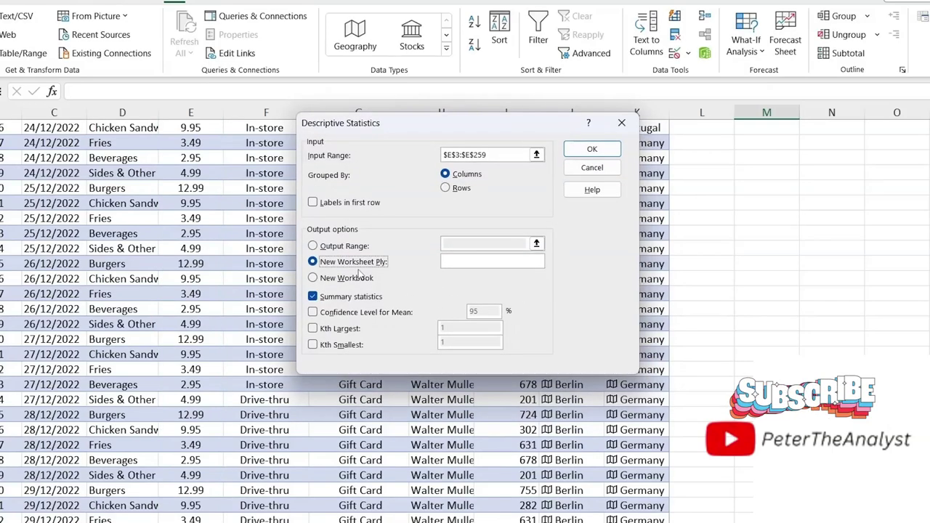
click(343, 247)
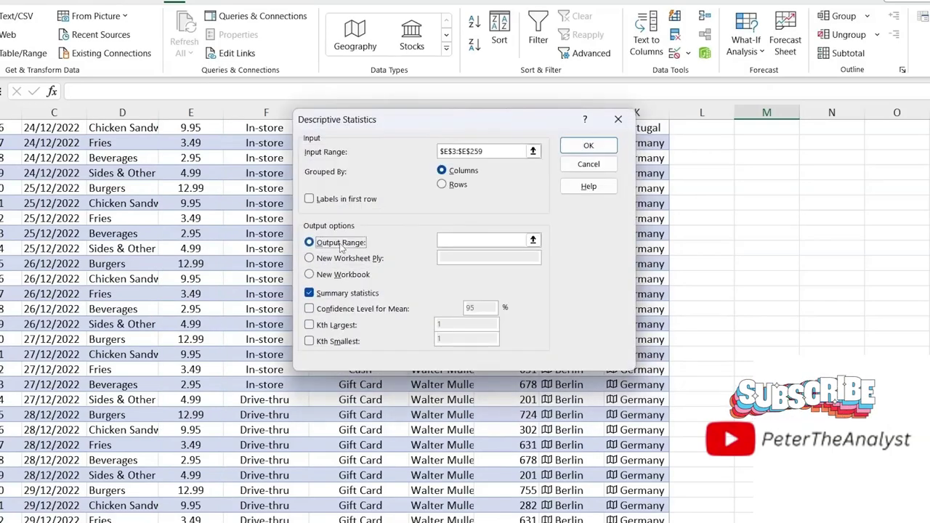
click(534, 240)
click(712, 212)
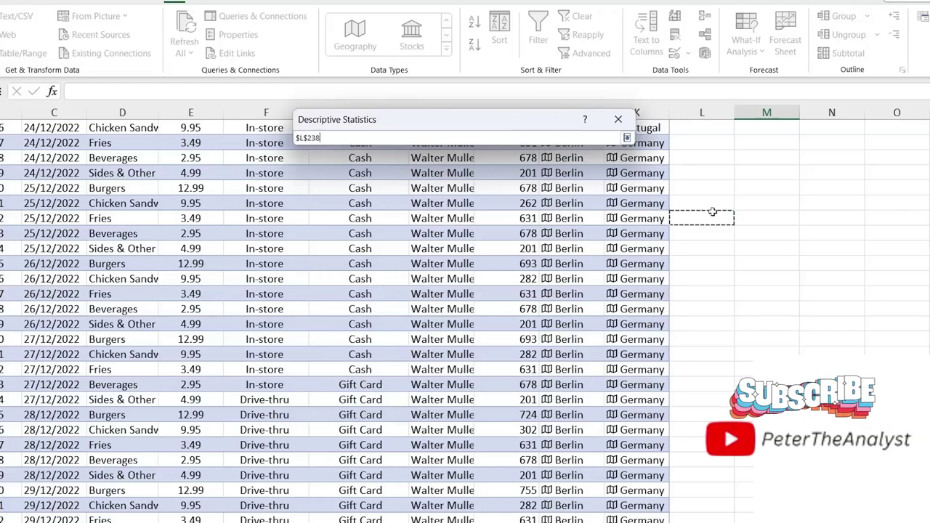
key(ctrl+Up)
click(770, 172)
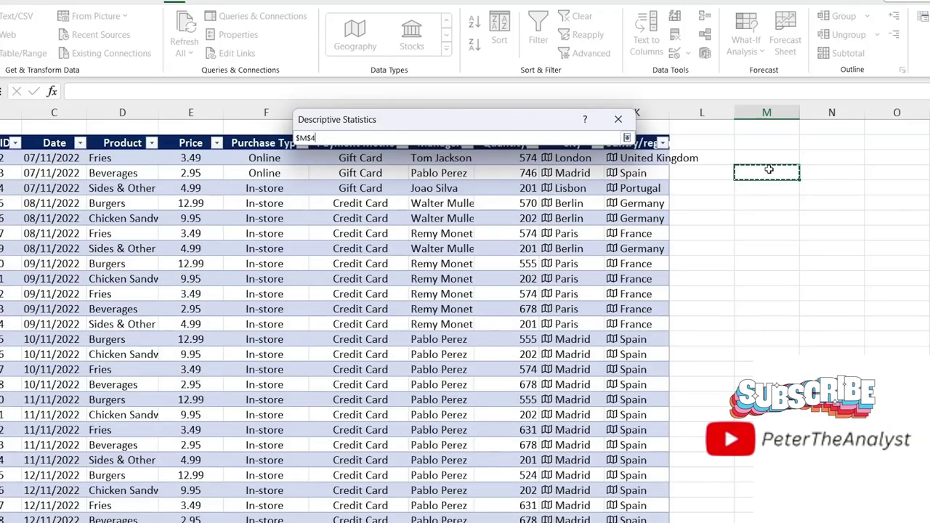
click(628, 138)
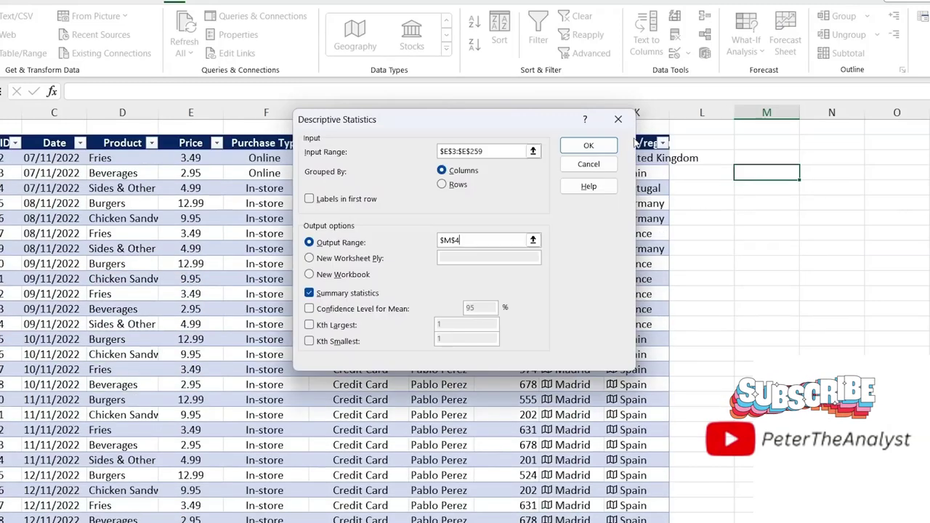
click(602, 148)
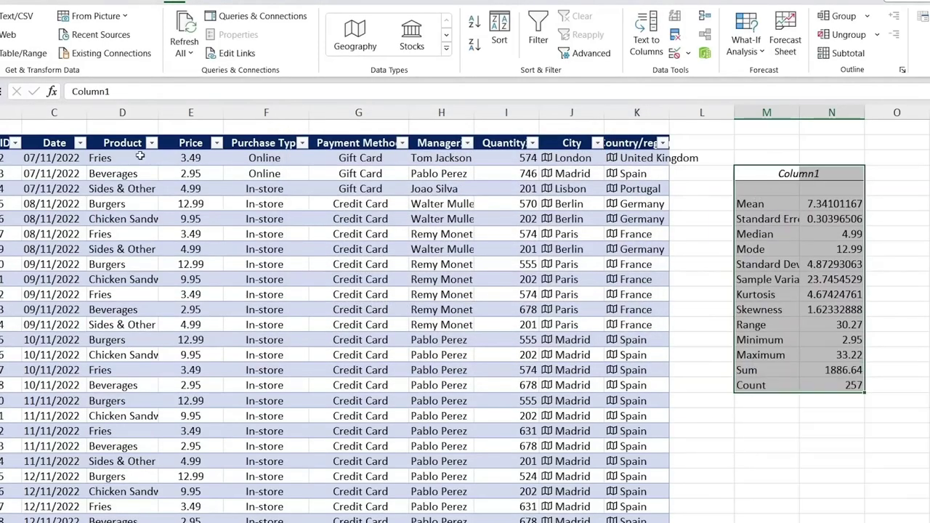
Step: Review the mean, median and mode in the Price descriptive statistics table
click(762, 189)
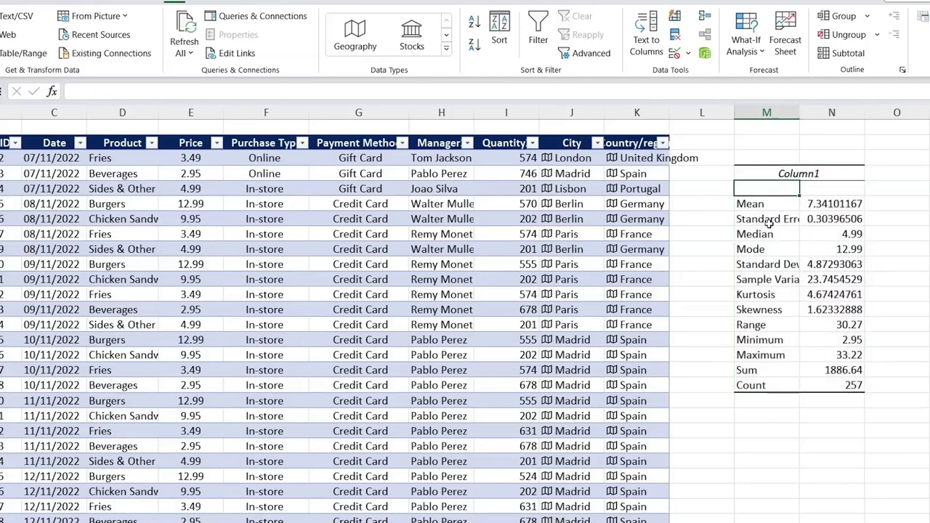
click(745, 204)
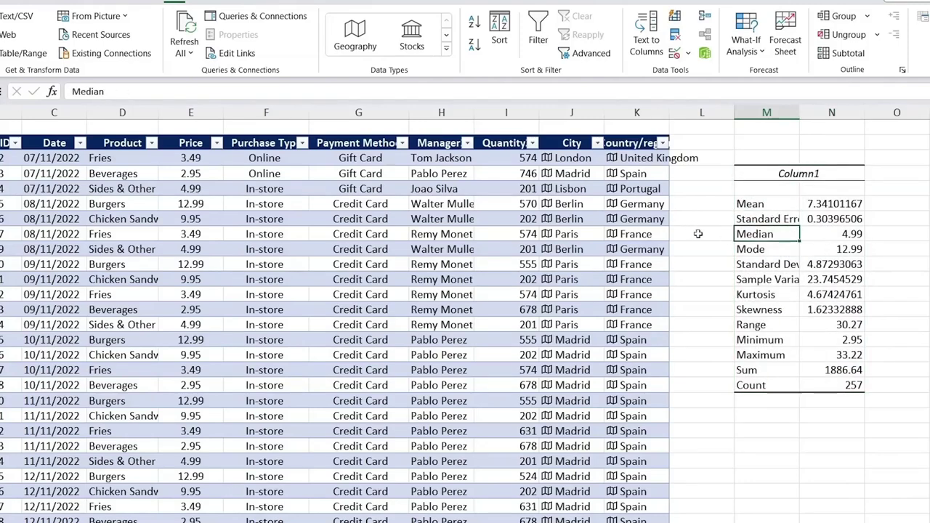
click(744, 234)
click(745, 249)
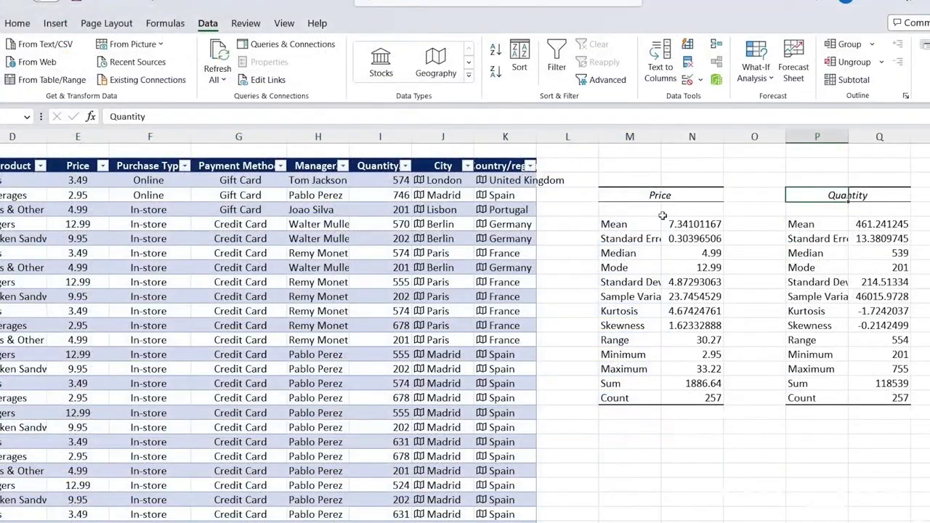
click(632, 191)
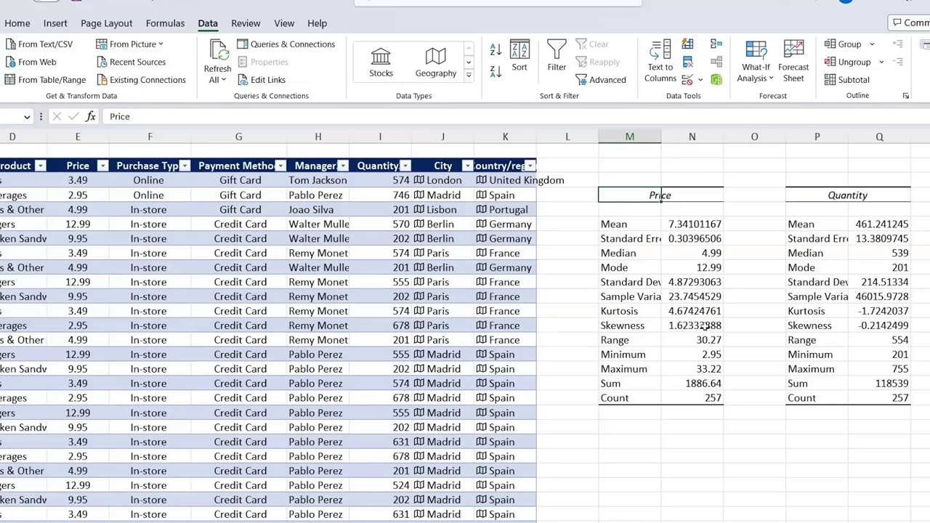
click(625, 439)
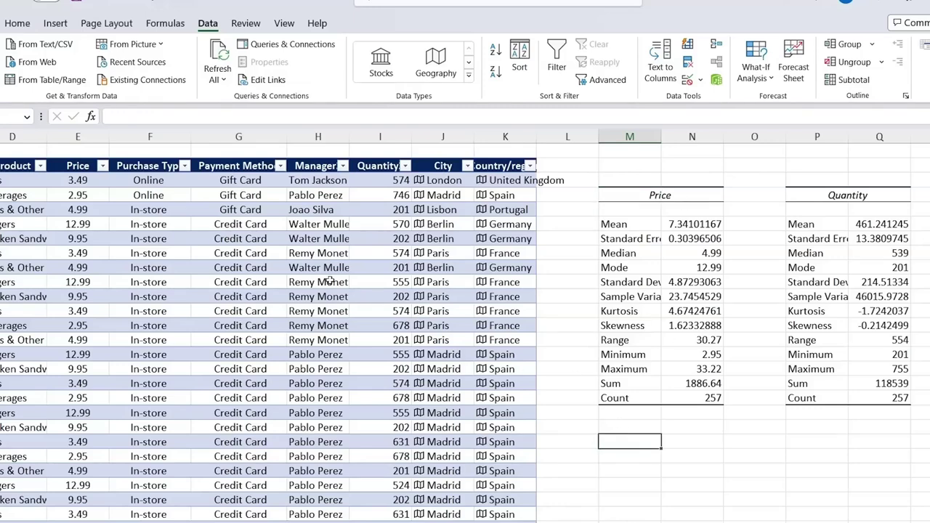
Step: Insert a Box and Whisker chart of all Price values and make the chart slightly taller
click(64, 24)
scroll(137, 251, left, 1)
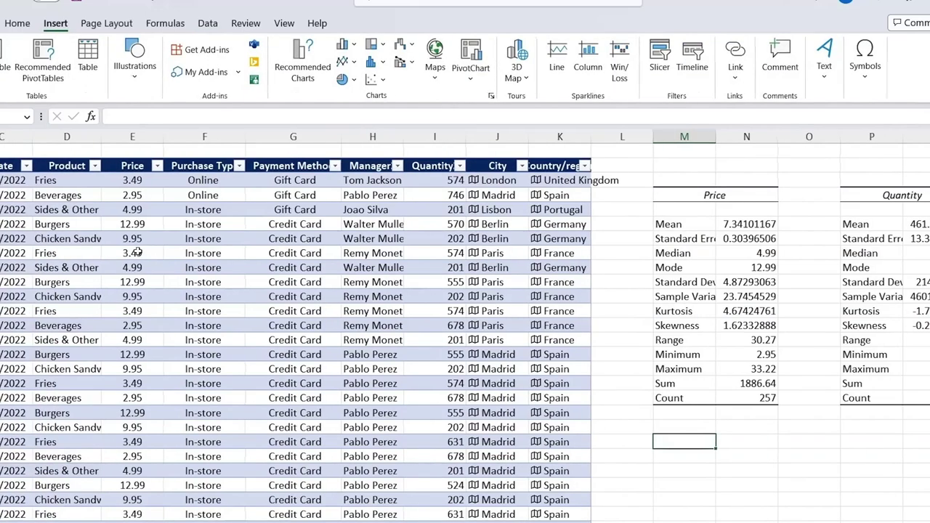
scroll(138, 252, left, 1)
click(199, 182)
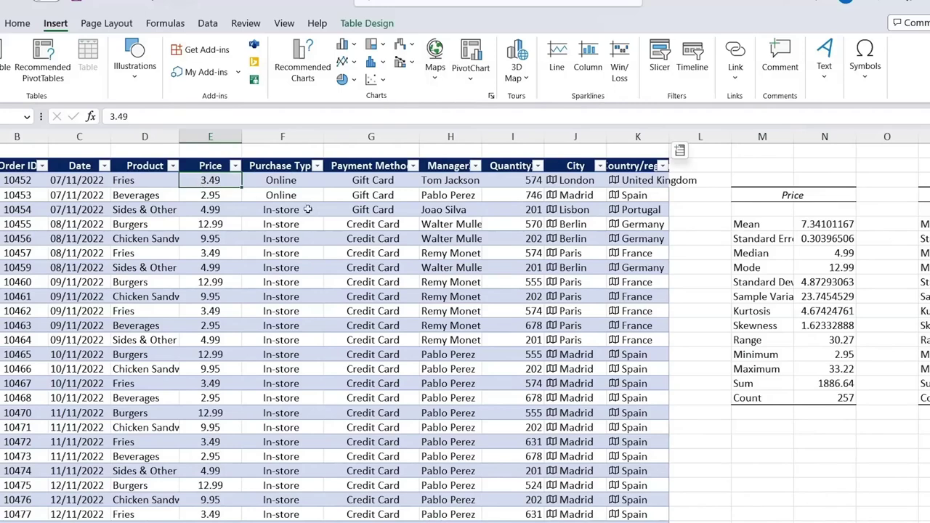
key(ctrl+shift+Down)
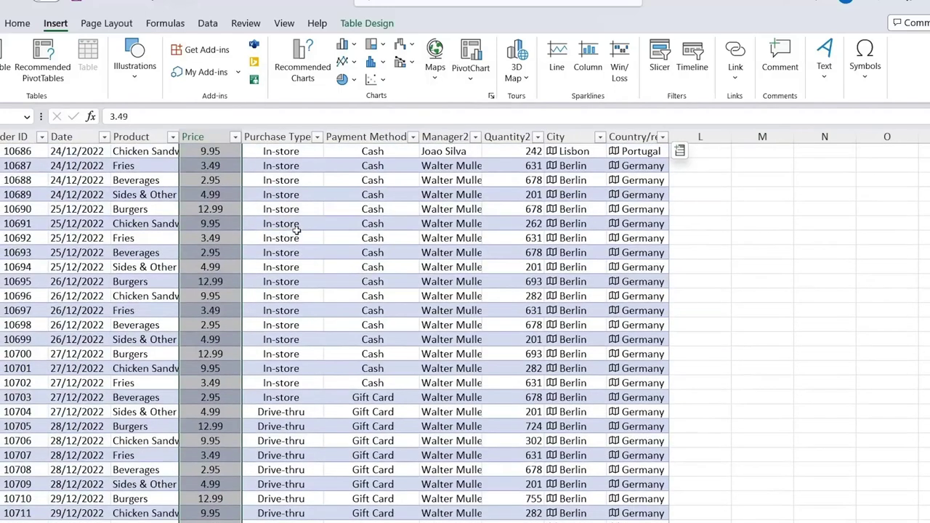
click(382, 63)
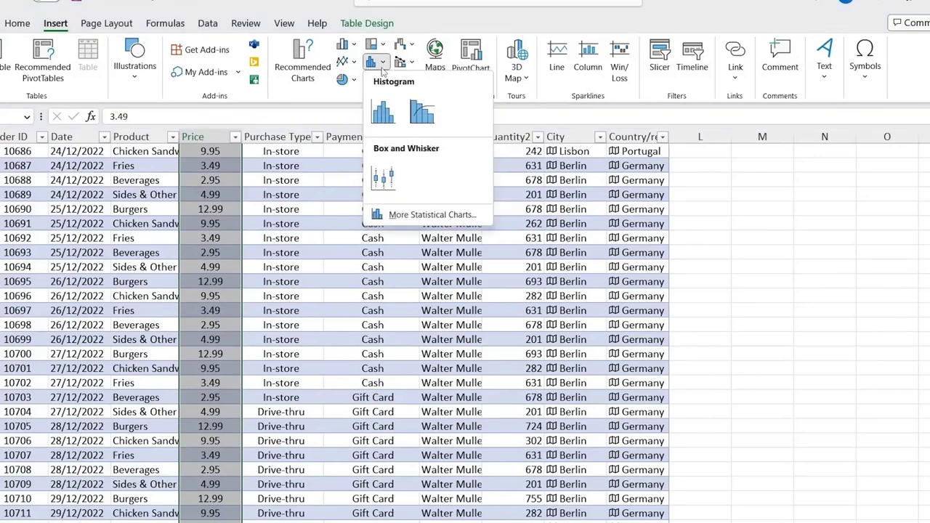
click(381, 177)
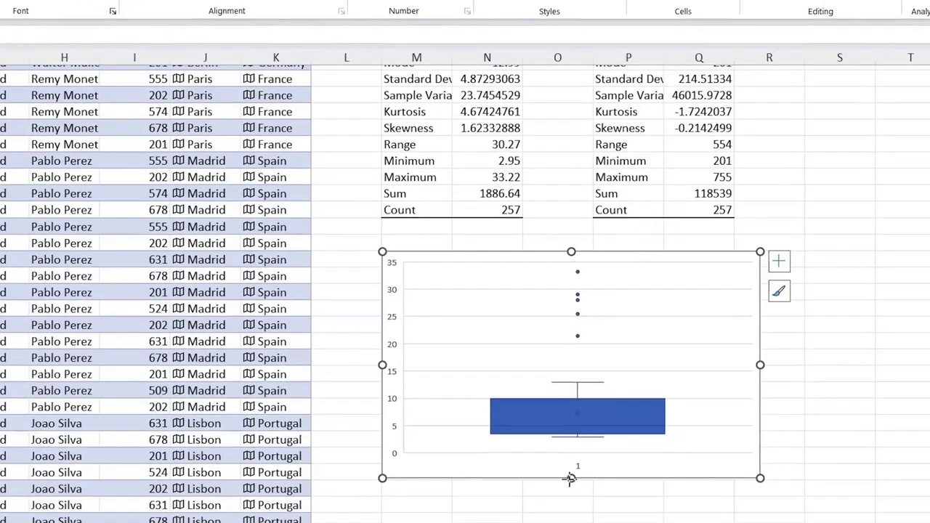
drag(571, 478, 571, 492)
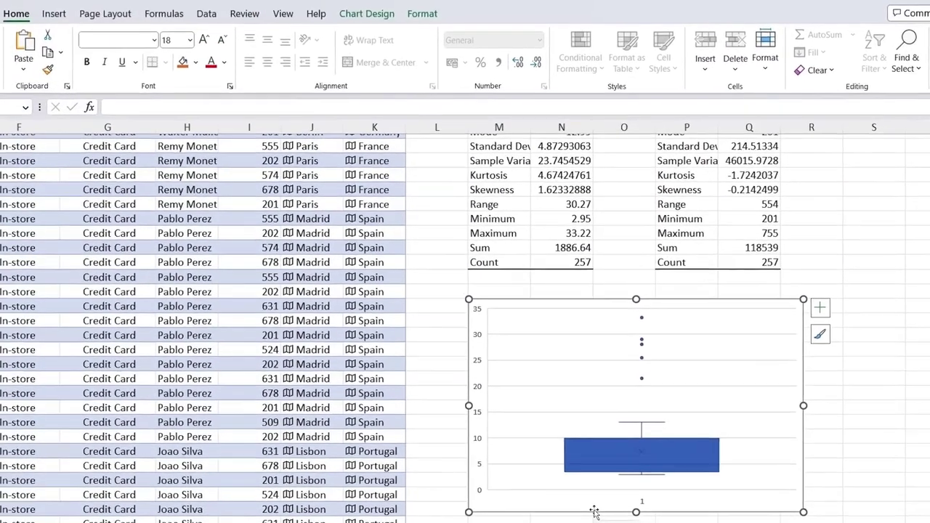
Step: Set the chart's horizontal category labels to the Manager values in H3:H259
right_click(523, 493)
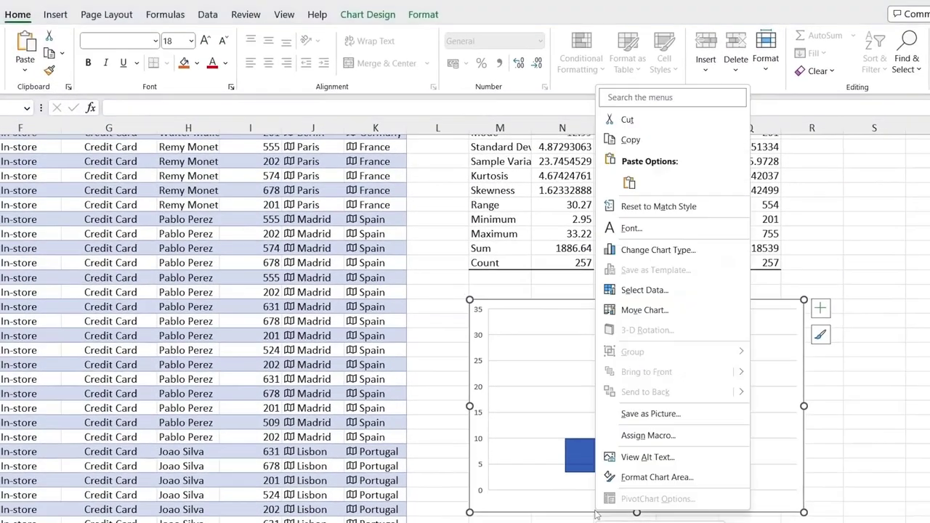
click(646, 295)
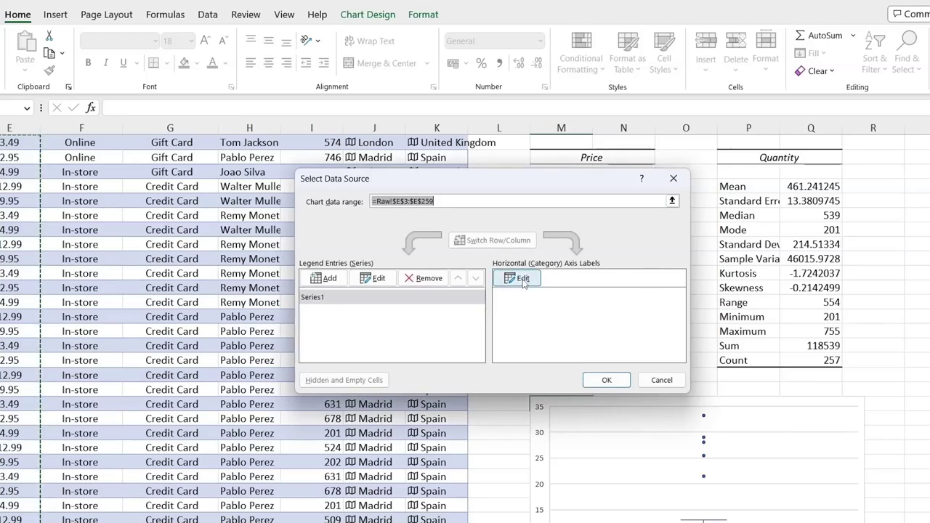
click(521, 280)
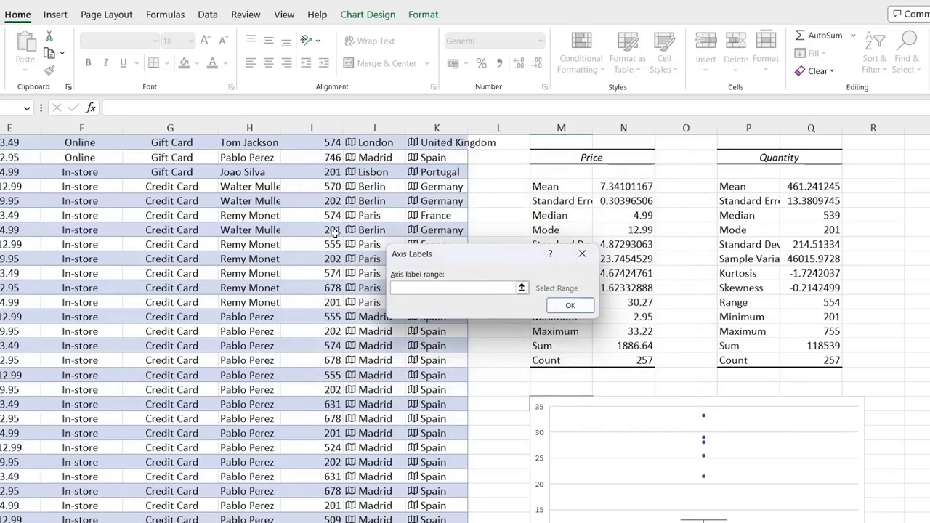
scroll(329, 213, up, 1)
click(260, 175)
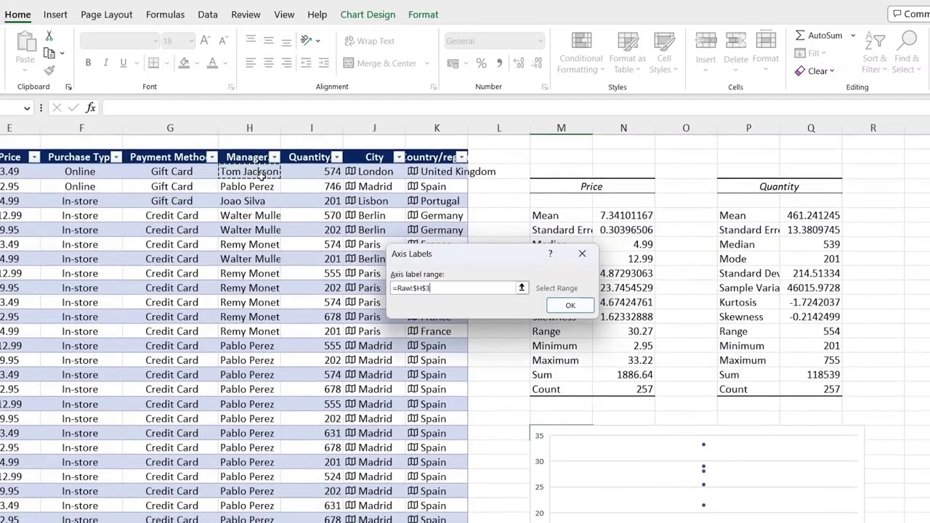
key(ctrl+shift+Down)
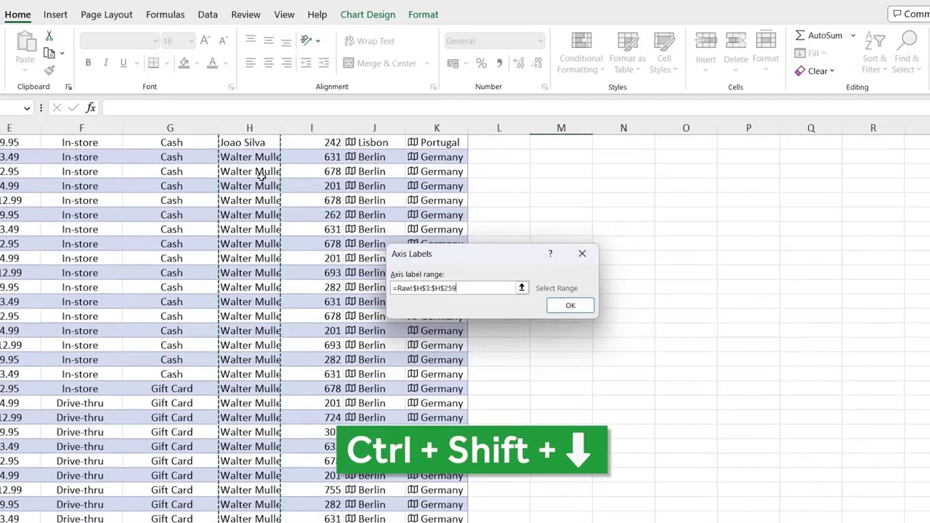
click(571, 305)
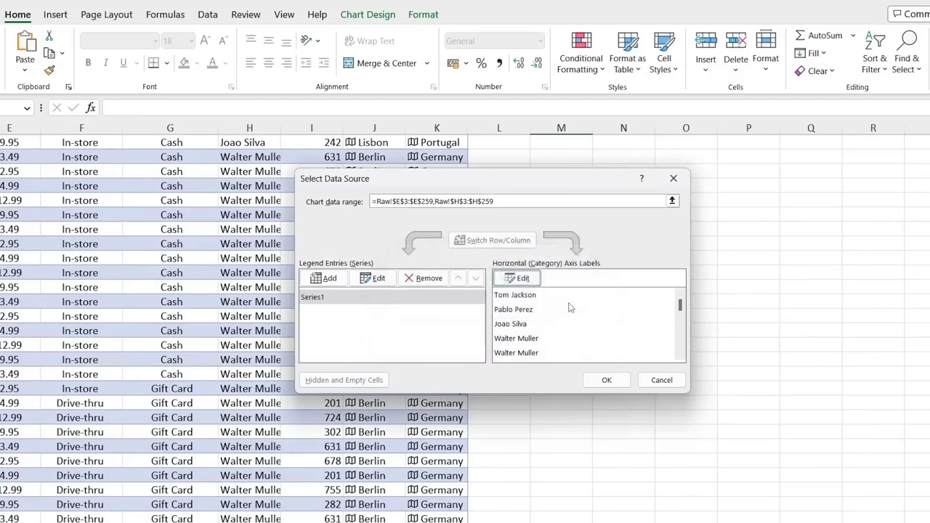
click(590, 379)
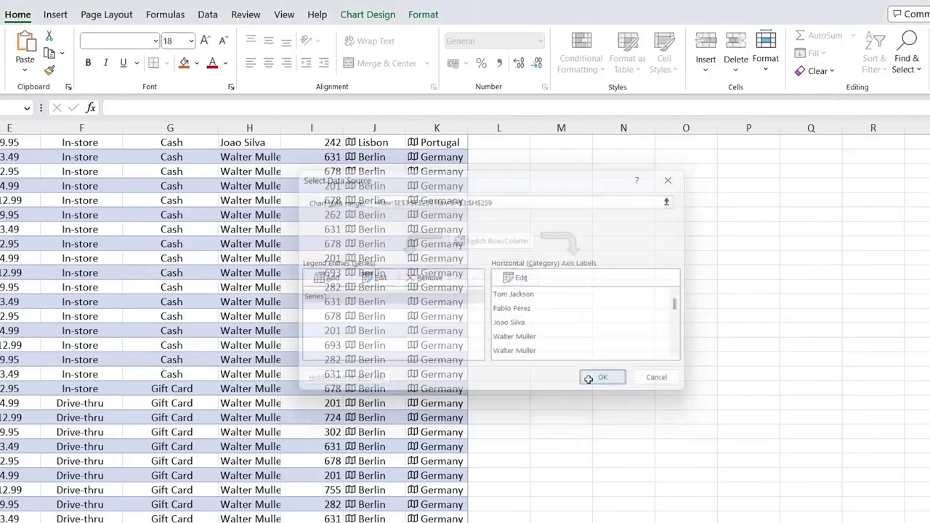
Step: Examine the price spread and outliers for each manager in the box and whisker chart
click(608, 364)
key(ctrl+Up)
key(ctrl+Up)
key(ctrl+Up)
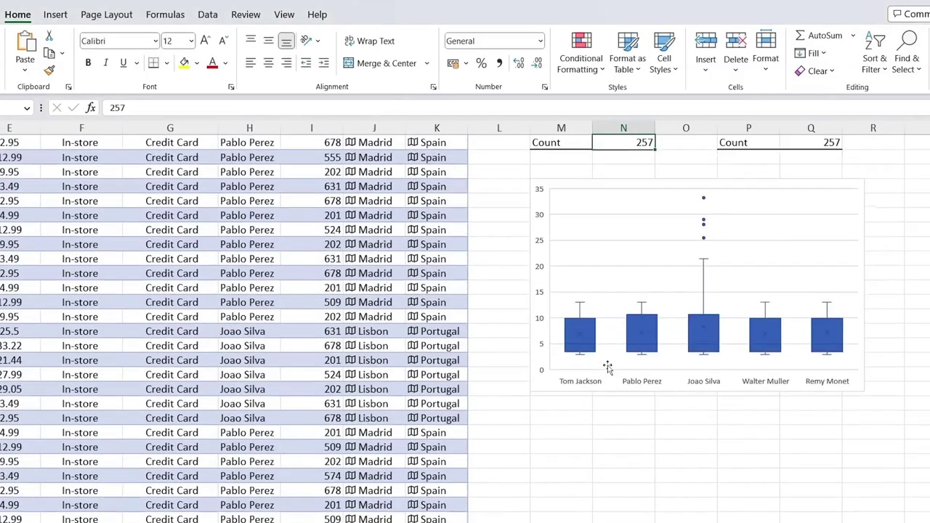
scroll(607, 363, down, 3)
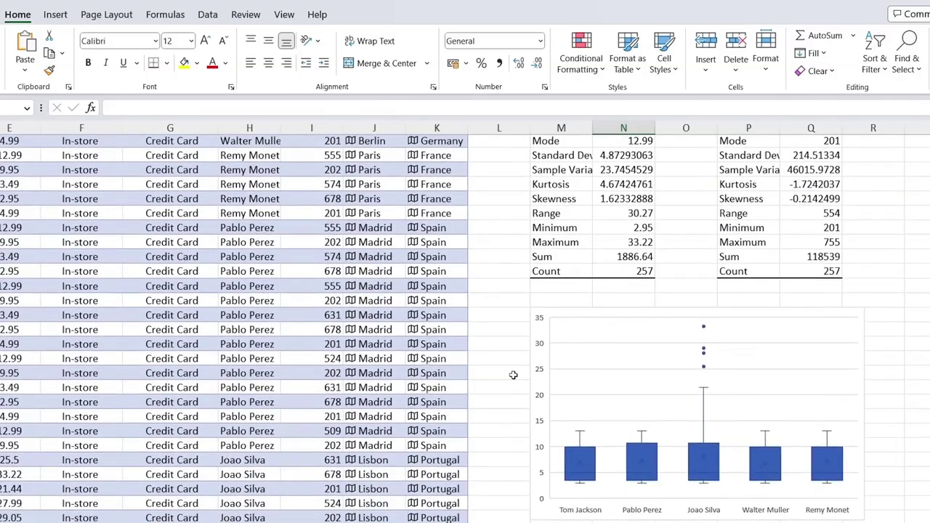
scroll(513, 375, right, 1)
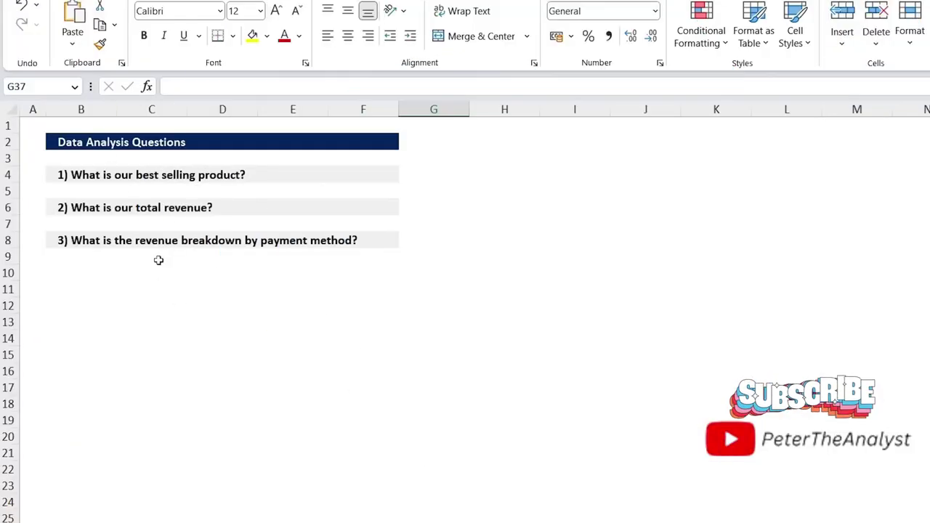
Step: Read the three data analysis questions on best selling product, total revenue and revenue breakdown by payment method
click(167, 218)
key(Up)
key(Up)
key(Left)
key(Up)
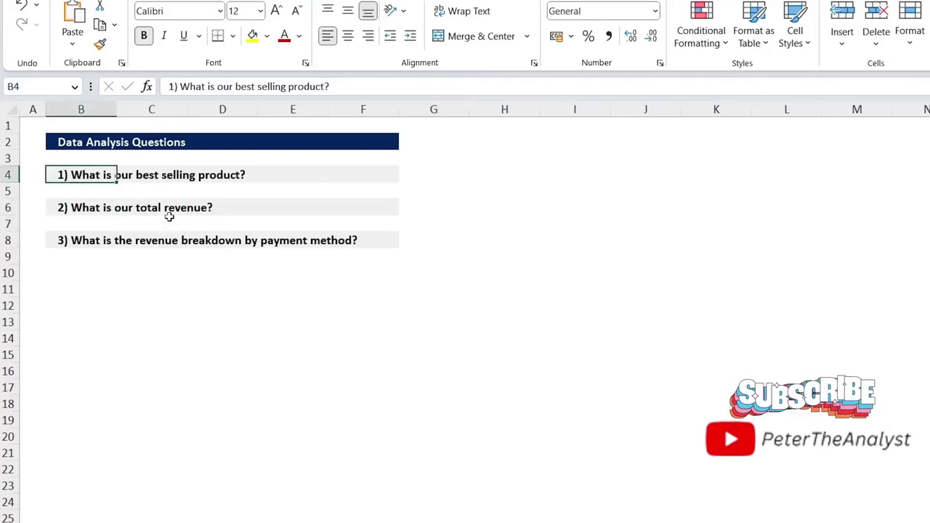
key(Down)
key(Down)
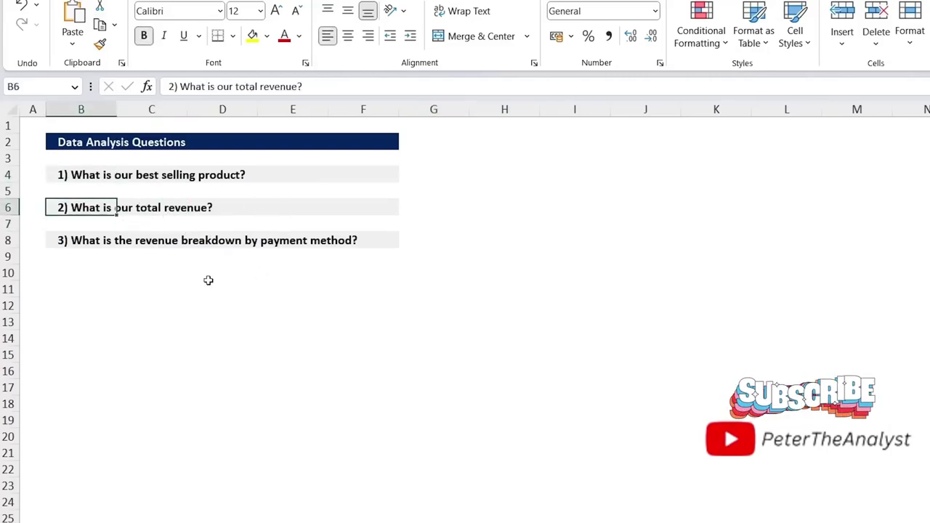
key(Down)
key(Down)
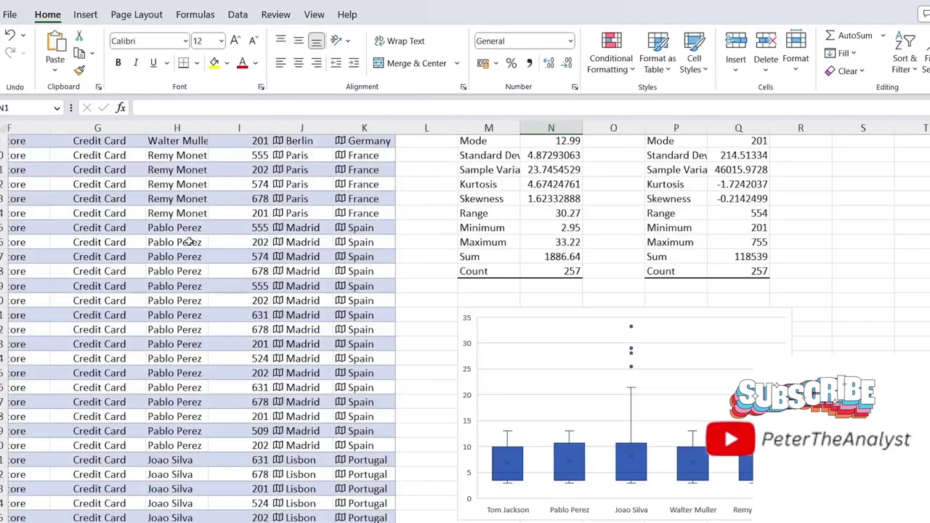
Step: Insert a new column beside Country/region in the order table and head it "Revenue"
scroll(187, 242, up, 3)
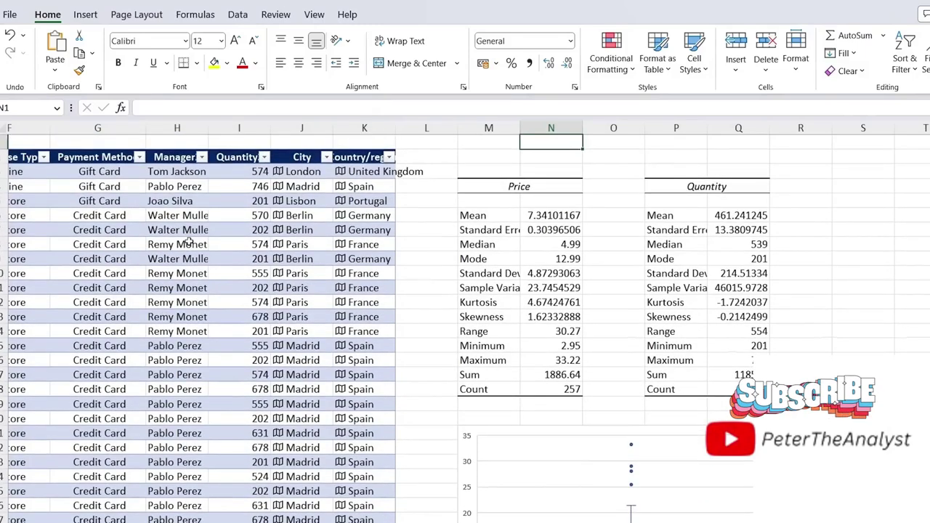
scroll(188, 242, left, 5)
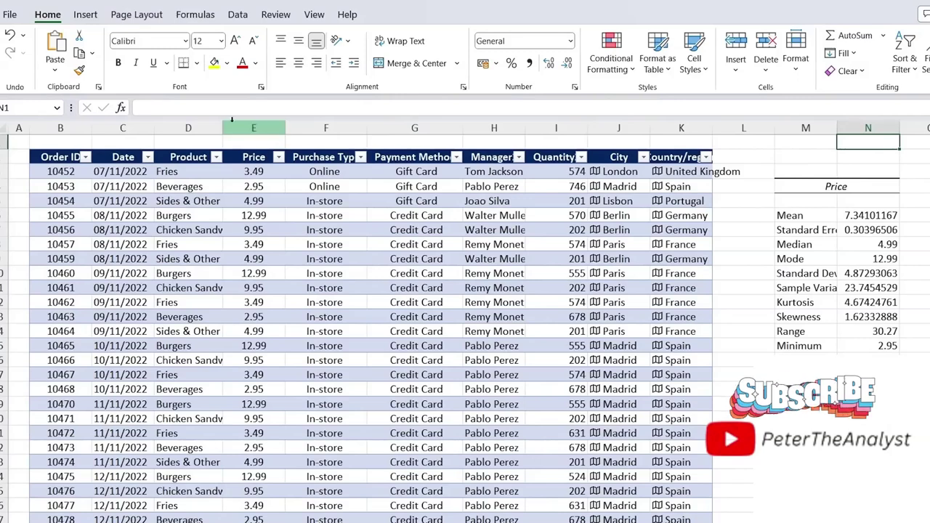
click(759, 129)
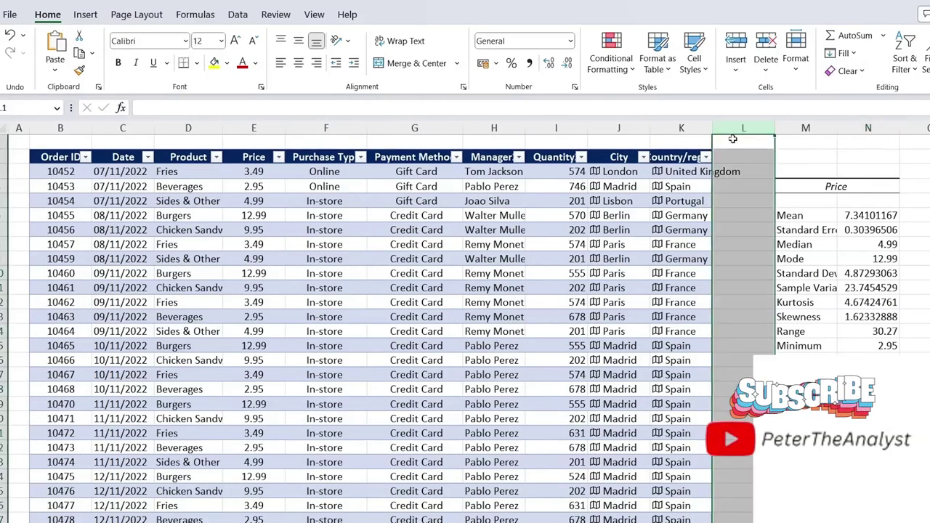
key(ctrl+plus)
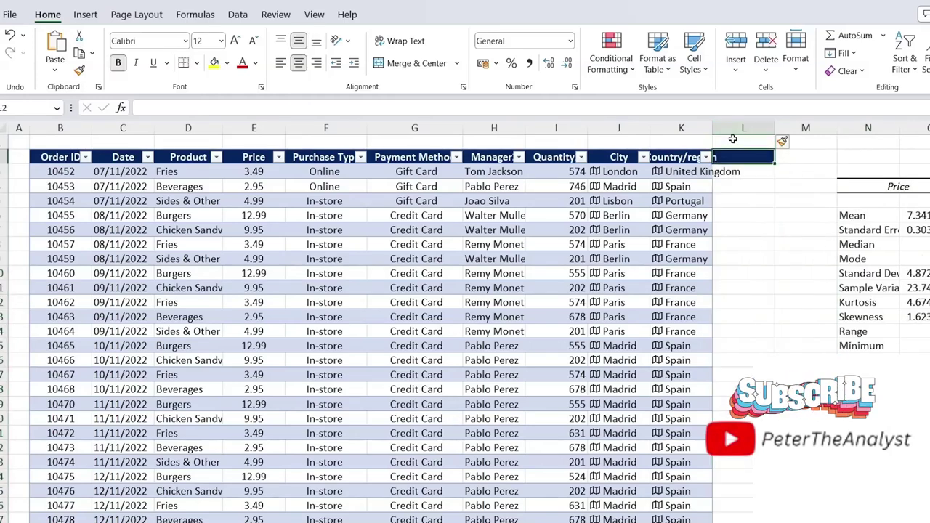
text(REve)
key(BackSpace)
key(BackSpace)
key(BackSpace)
text(ev)
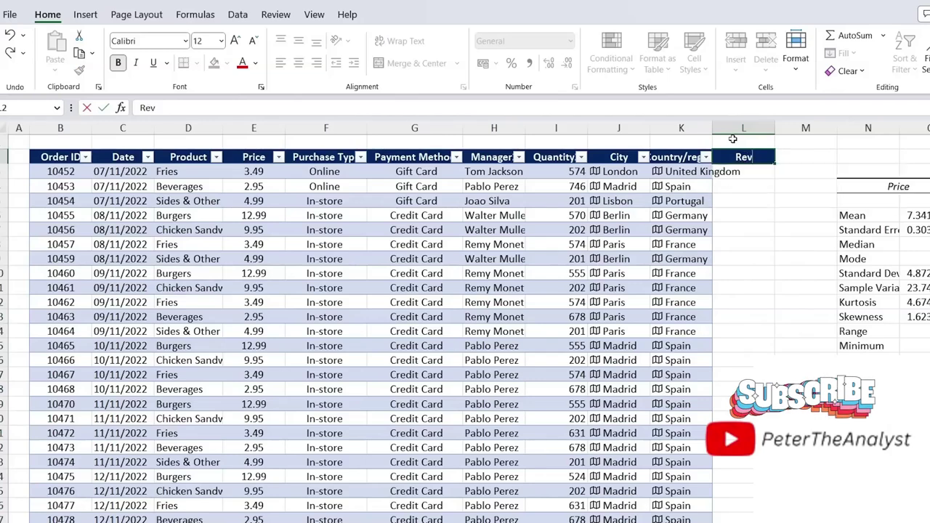
text(enue)
key(Return)
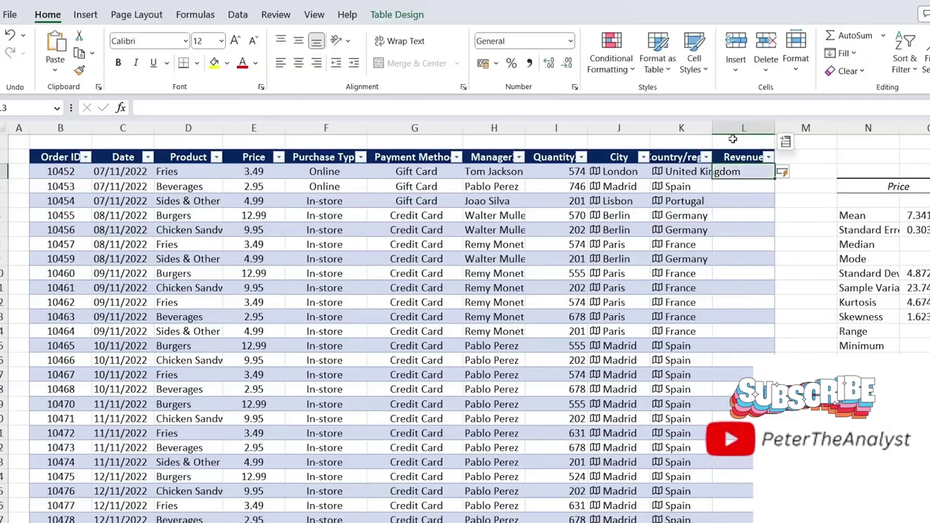
text(=)
key(Left)
key(Left)
key(Left)
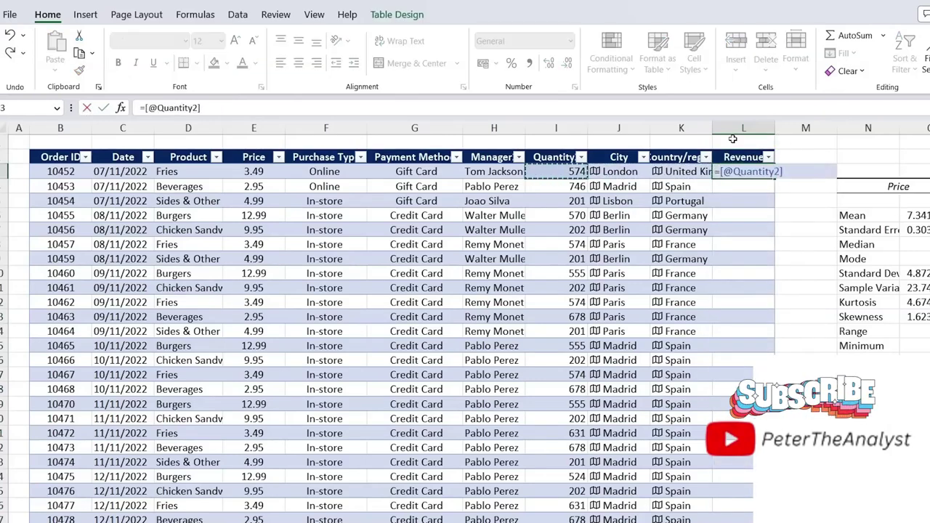
text(*)
key(Left)
key(Left)
key(Left)
key(Left)
key(Left)
key(Left)
key(Left)
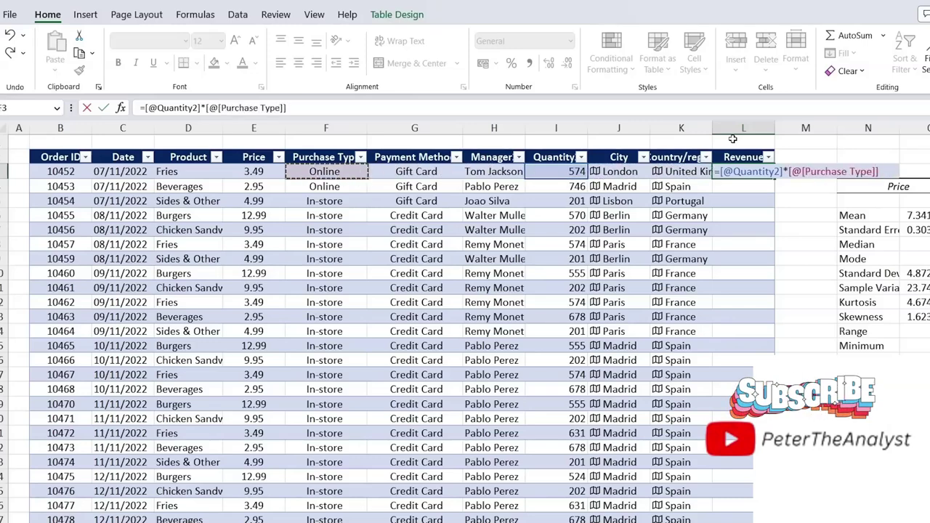
key(Return)
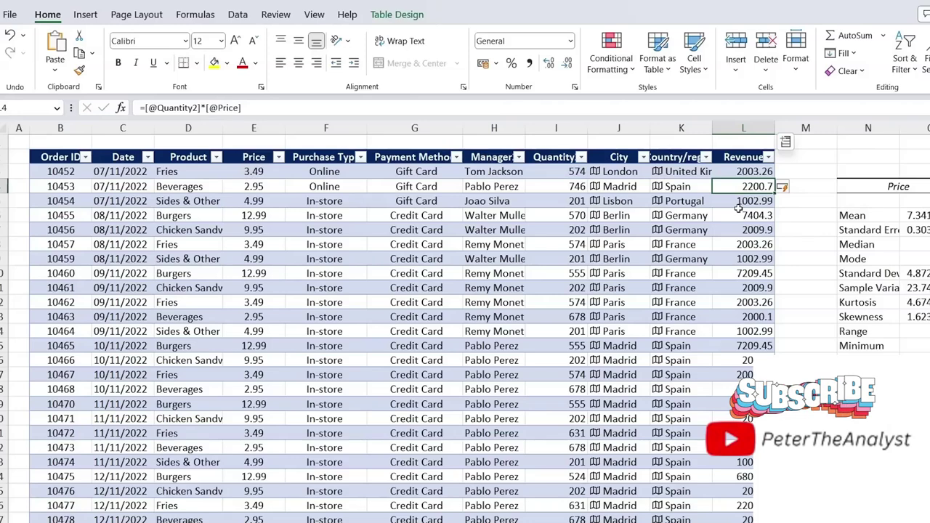
Step: Create a PivotTable from Table1 on the existing Analysis worksheet at cell H2
key(ctrl+Page_Up)
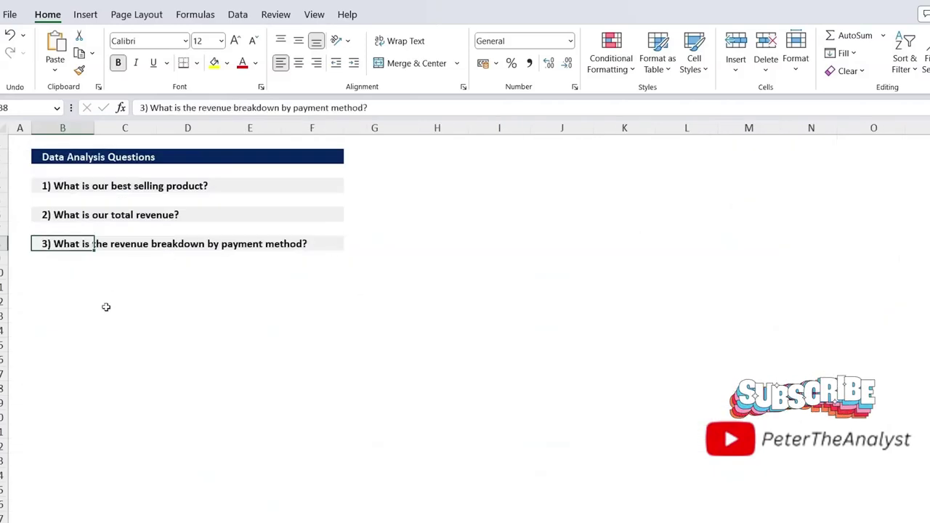
click(429, 156)
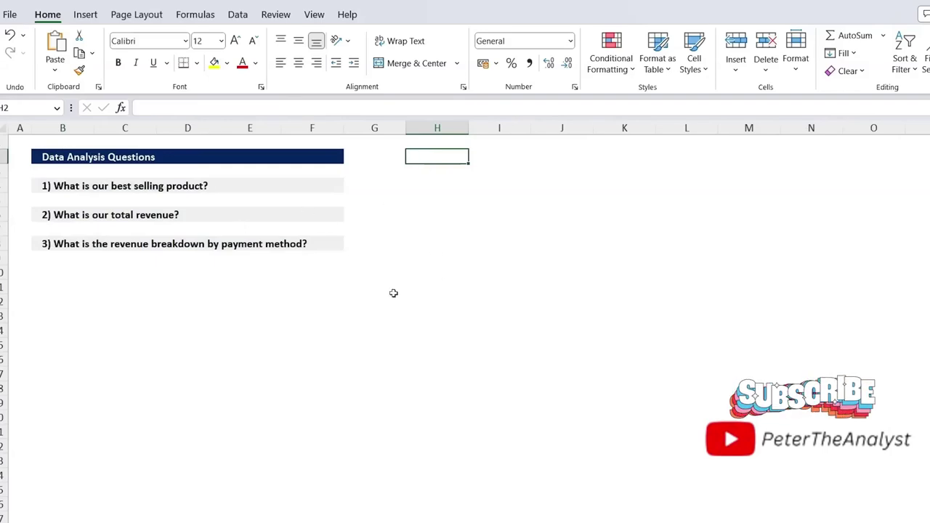
click(90, 19)
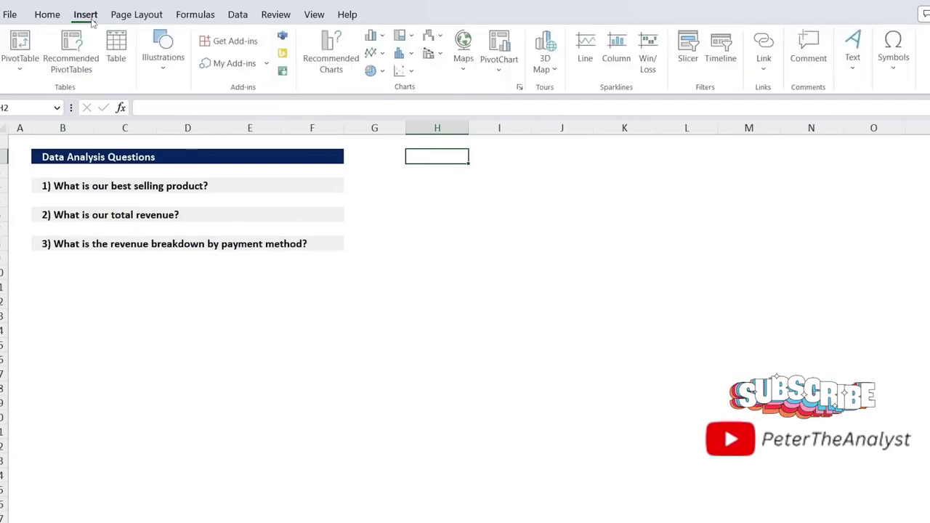
click(22, 45)
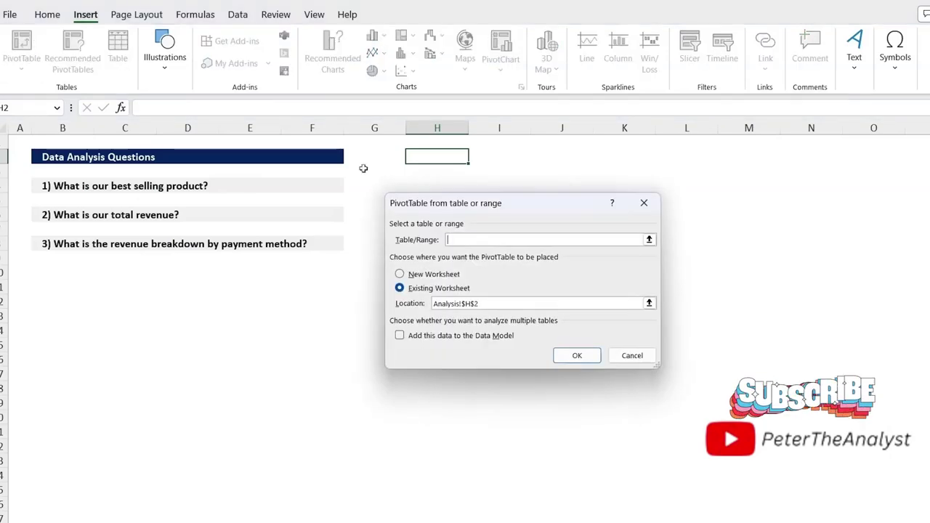
key(ctrl+Page_Down)
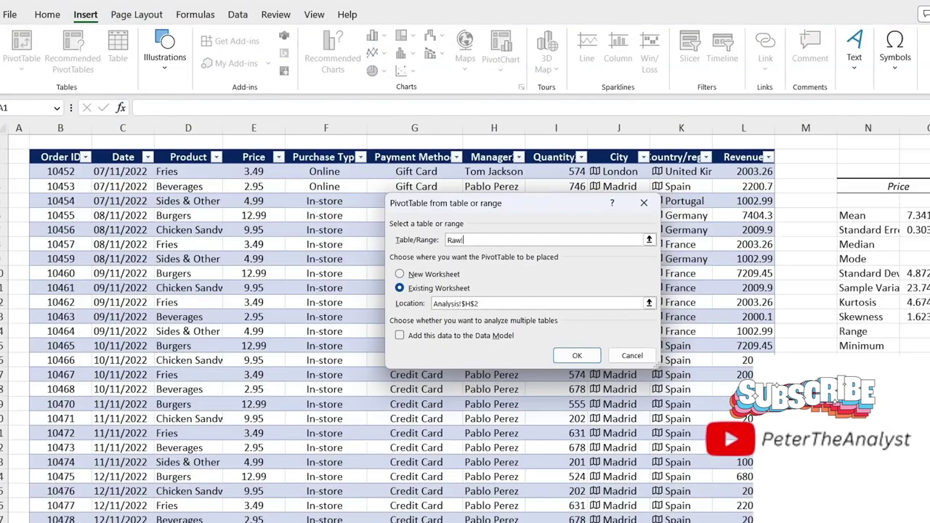
click(205, 346)
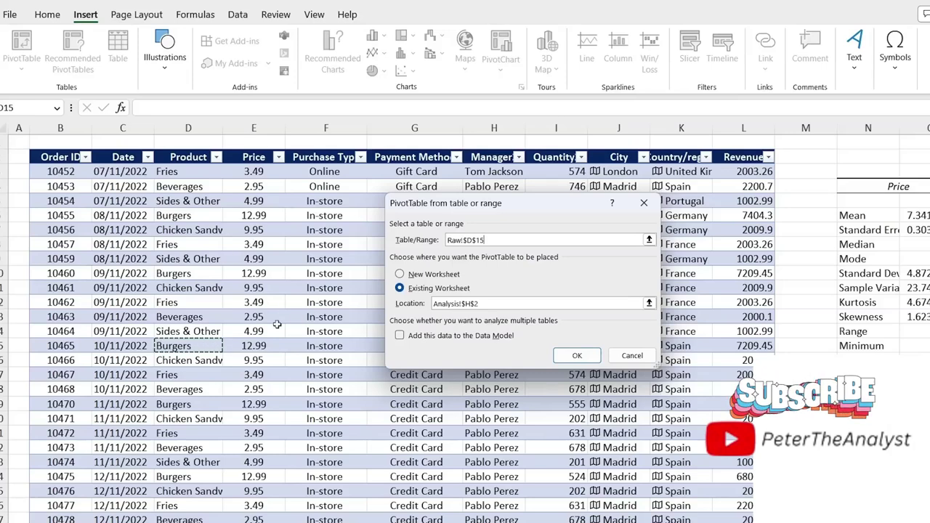
drag(289, 317, 310, 332)
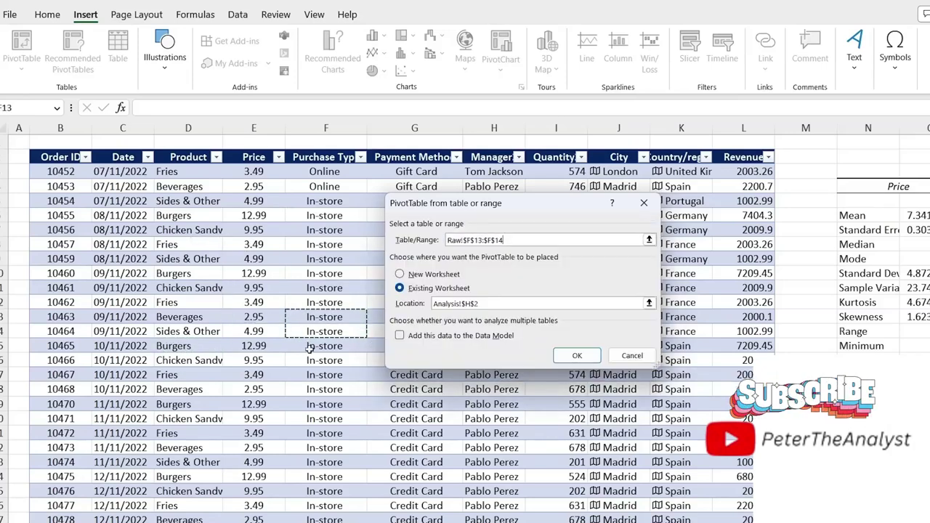
key(ctrl+a)
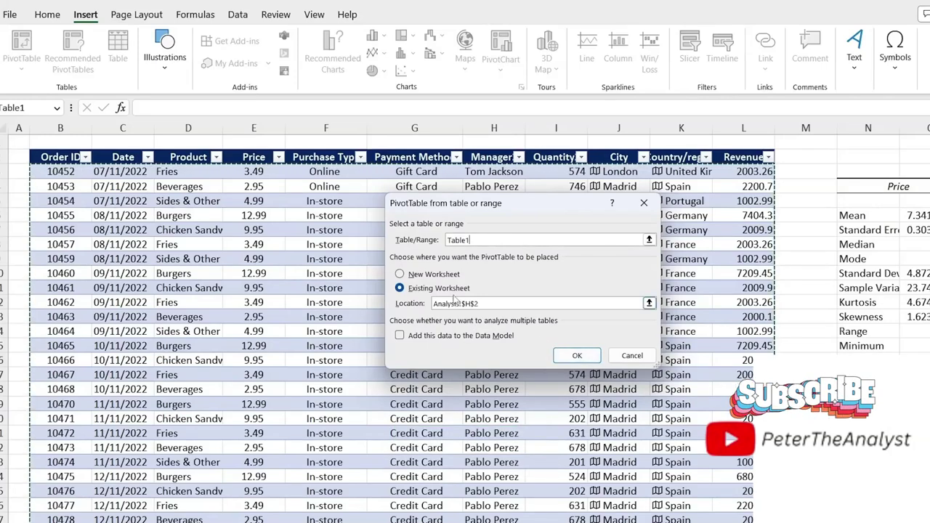
click(511, 304)
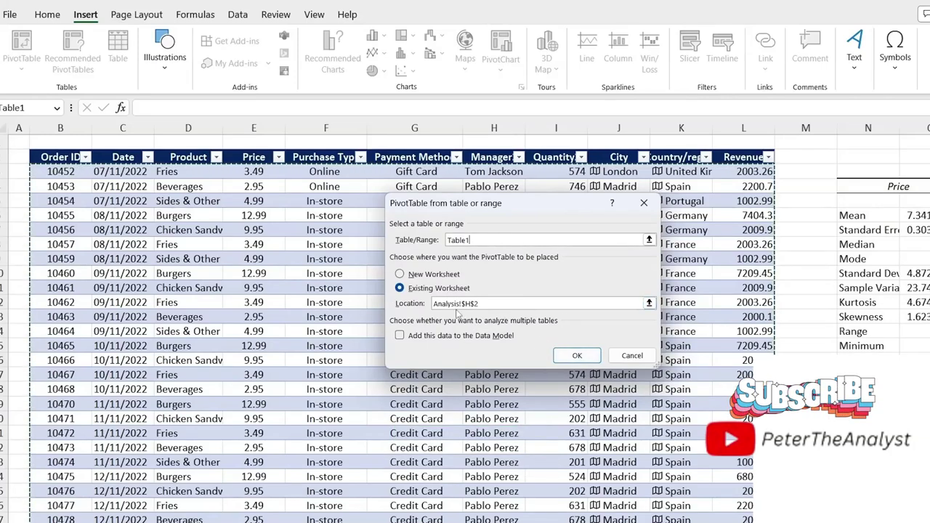
click(577, 357)
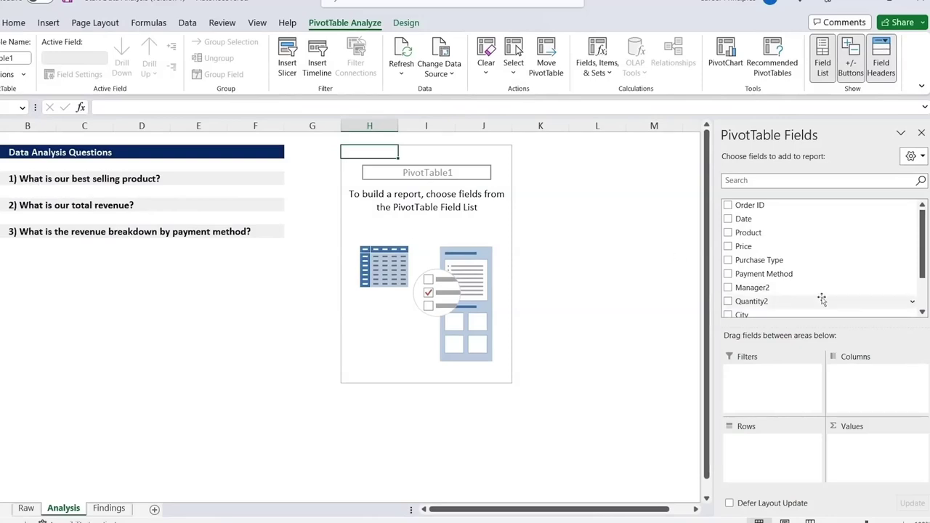
Step: Summarize Quantity2 by Product in the PivotTable, sort it from largest to smallest, and check the best-selling product
drag(764, 234, 773, 473)
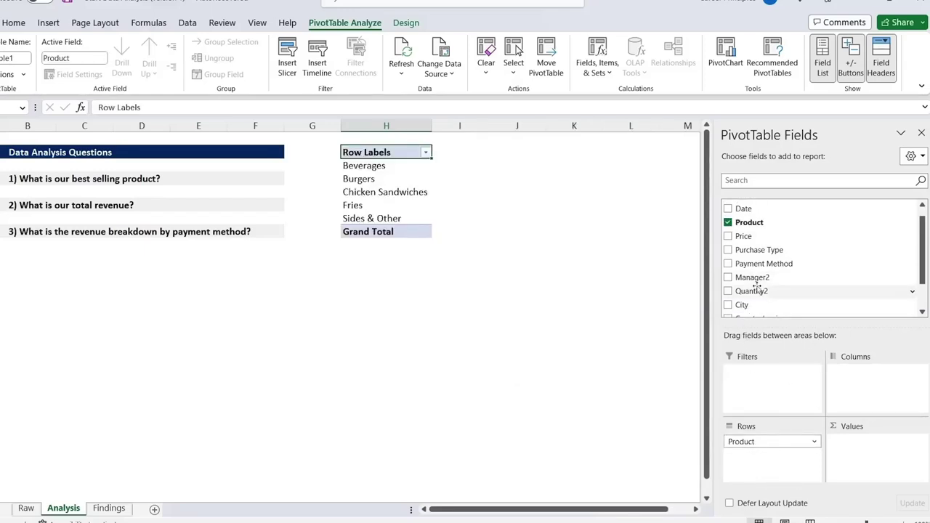
drag(756, 289, 874, 478)
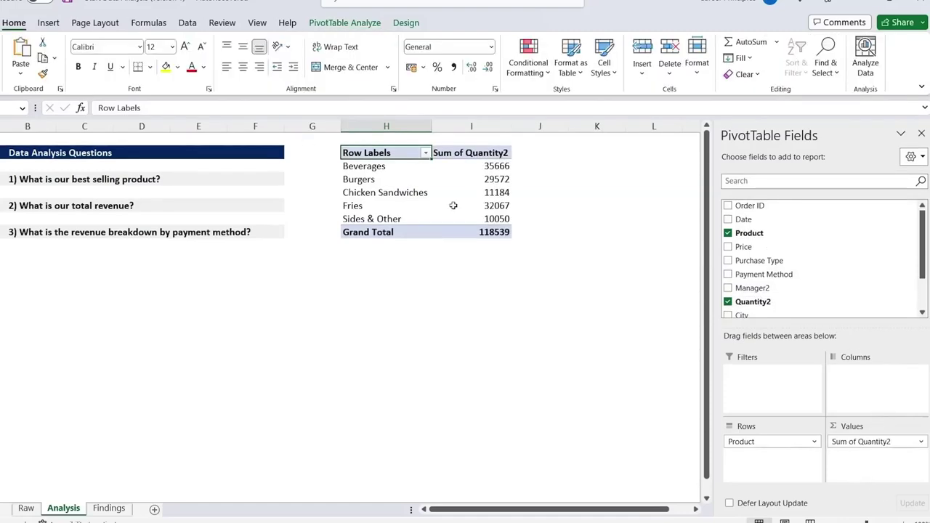
click(497, 178)
right_click(498, 179)
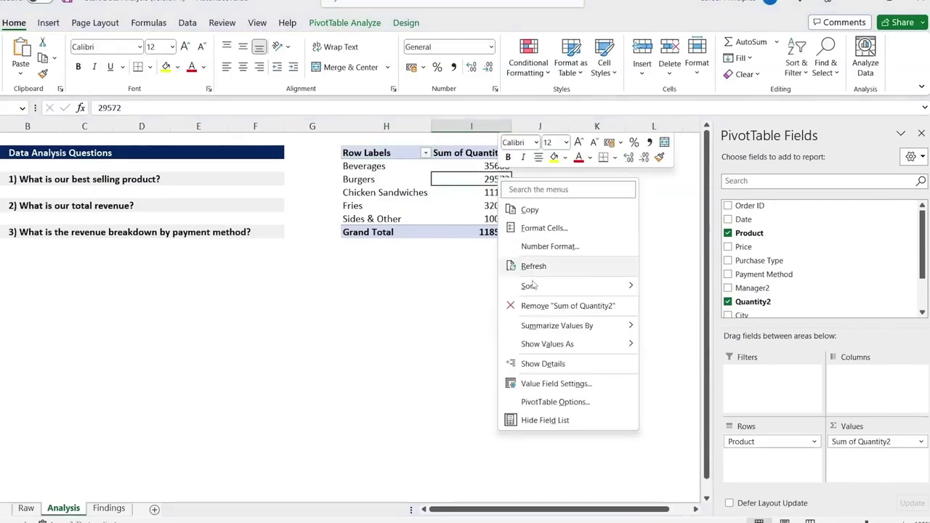
mouse_move(533, 288)
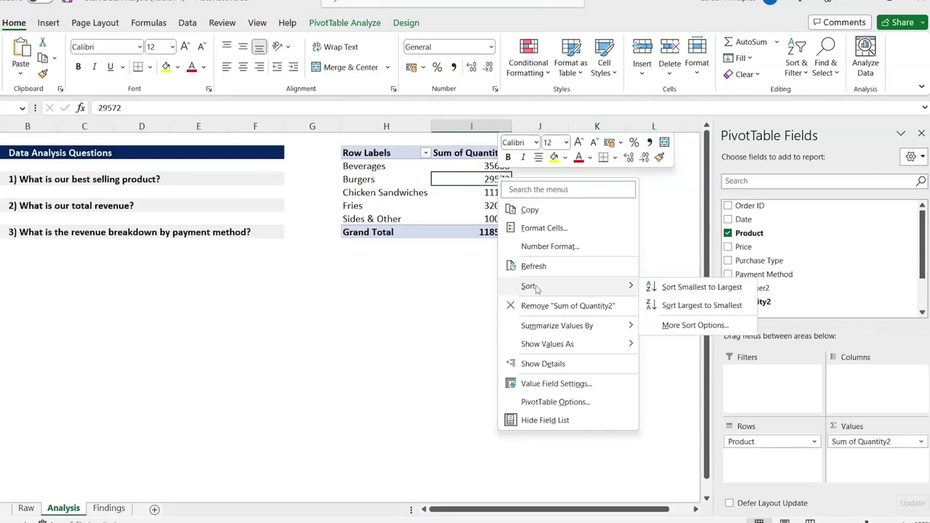
click(662, 308)
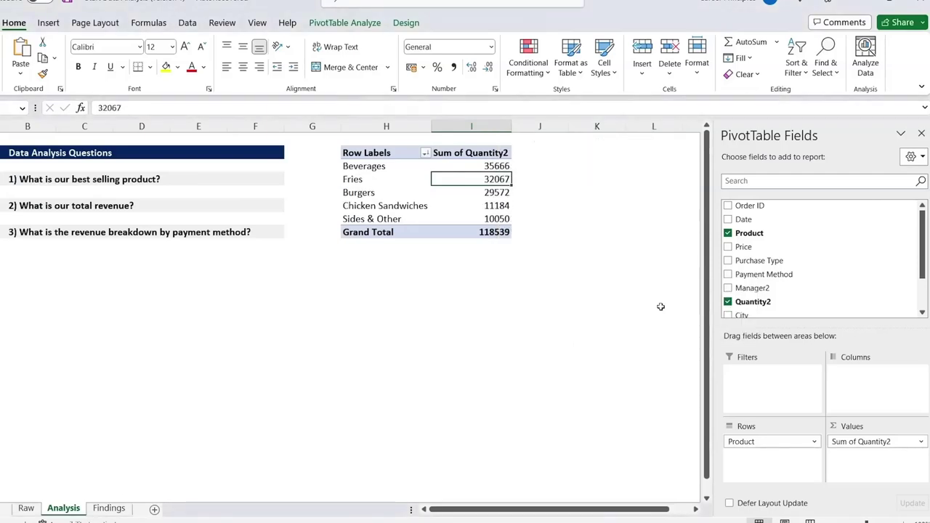
click(360, 168)
click(467, 167)
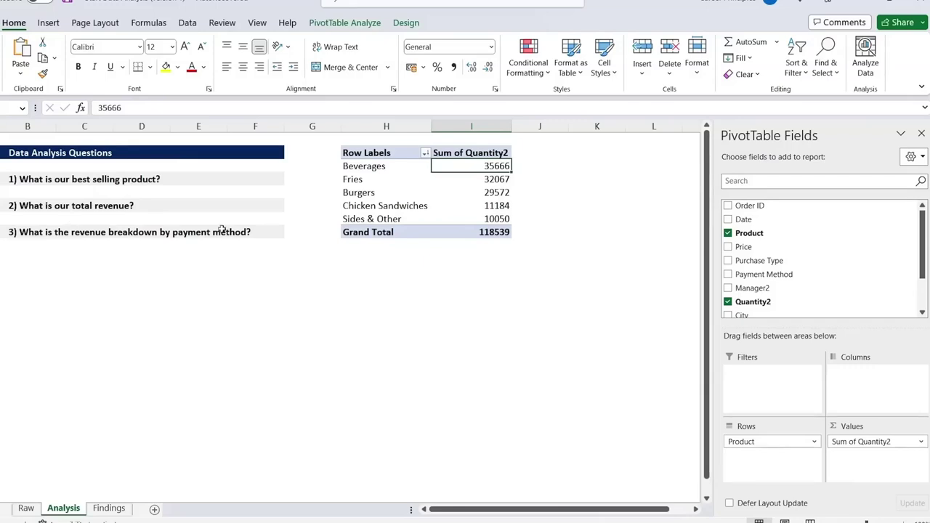
Step: Remove Product and Quantity2 from the PivotTable and sum Revenue instead
scroll(752, 288, down, 1)
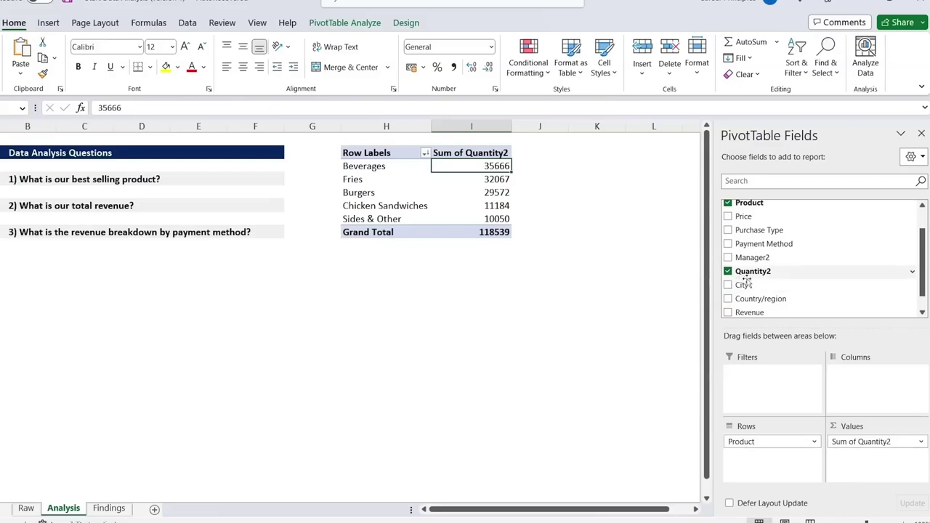
drag(783, 434, 604, 423)
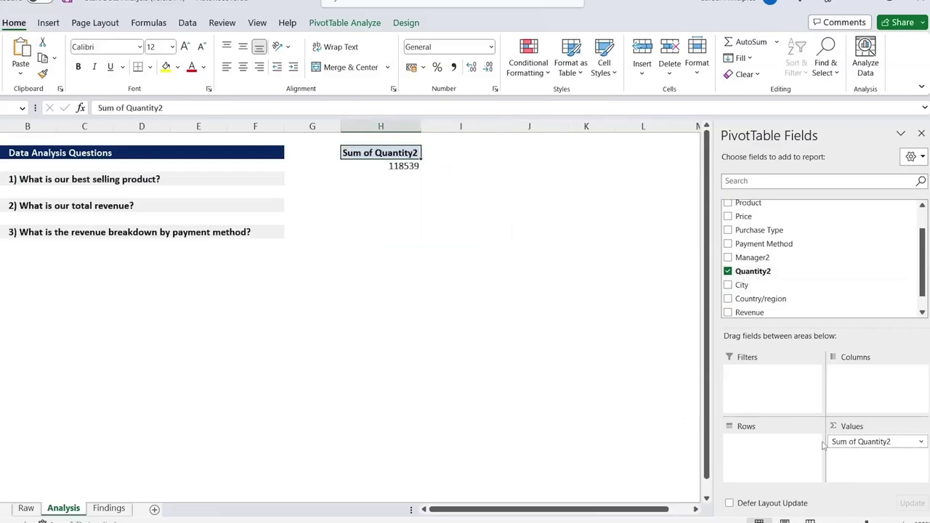
drag(862, 445, 633, 417)
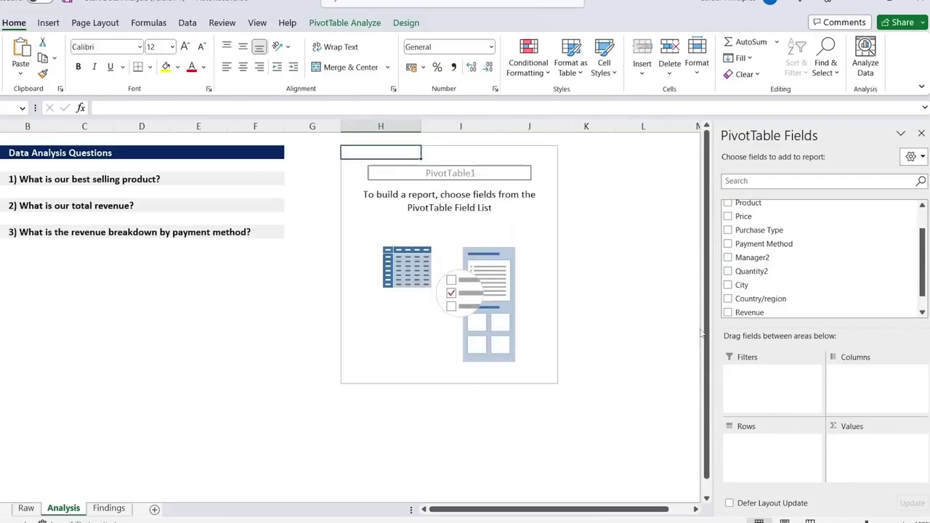
drag(741, 314, 866, 465)
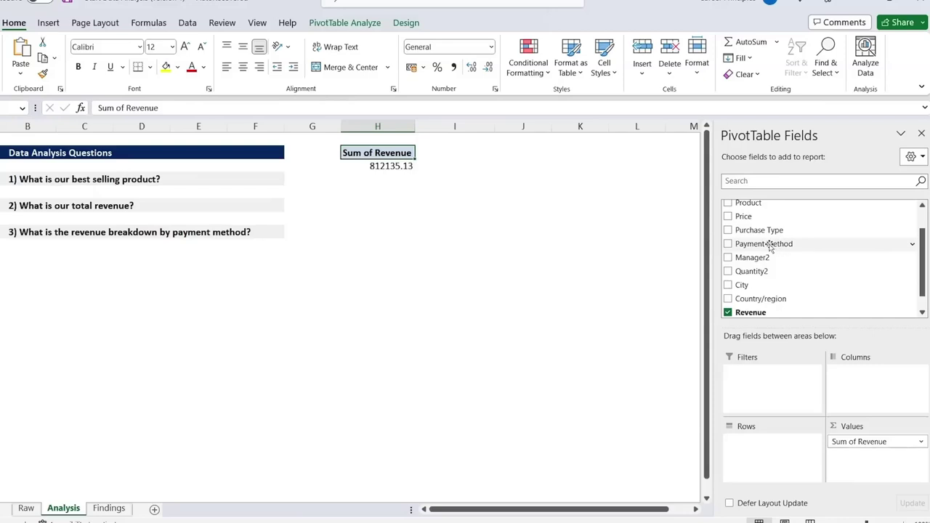
Step: Break revenue down by Payment Method in the PivotTable rows and show the values as % of Grand Total
drag(770, 247, 761, 479)
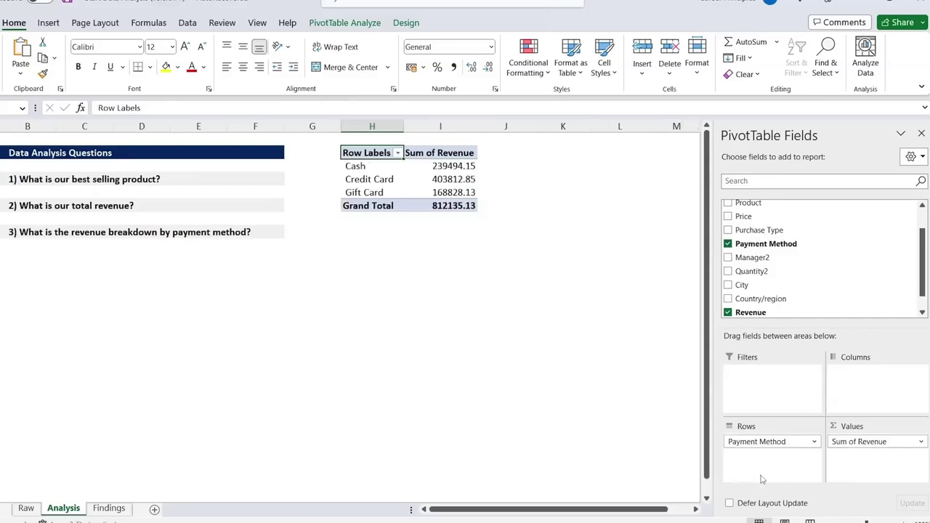
click(440, 182)
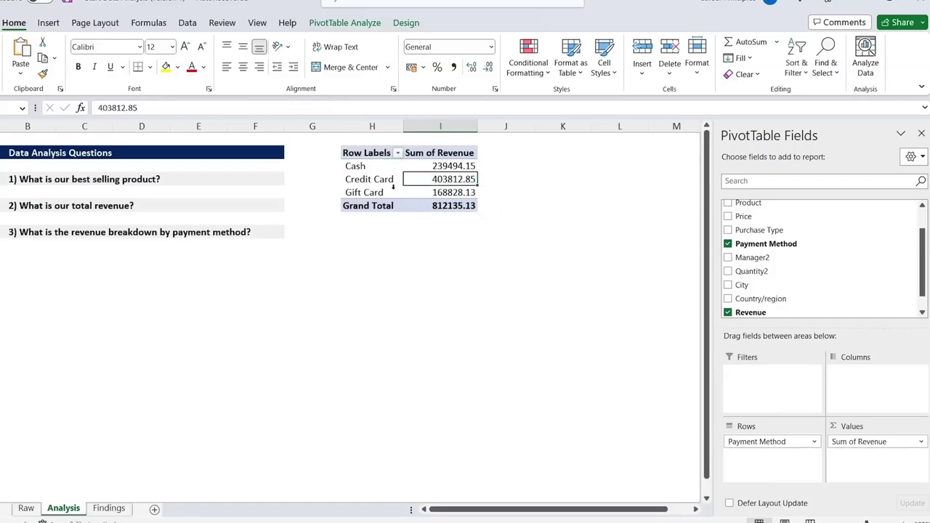
right_click(457, 186)
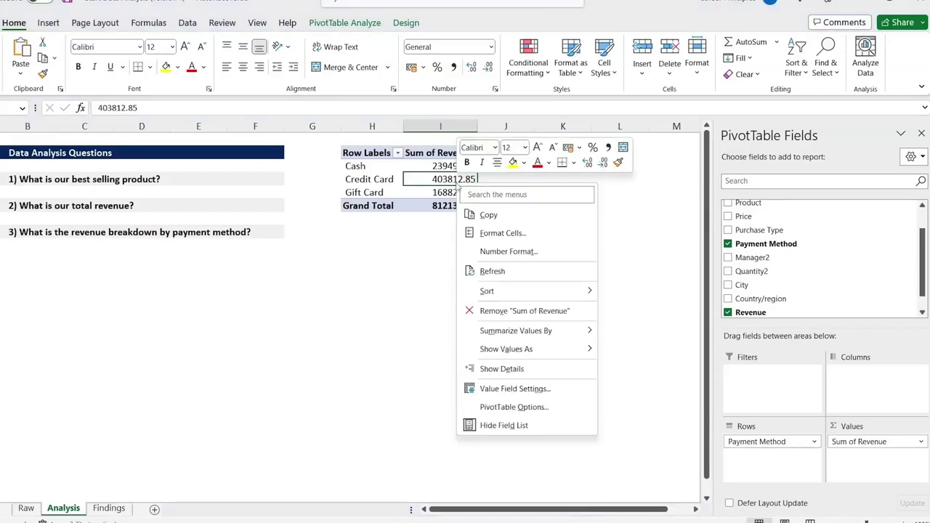
mouse_move(514, 355)
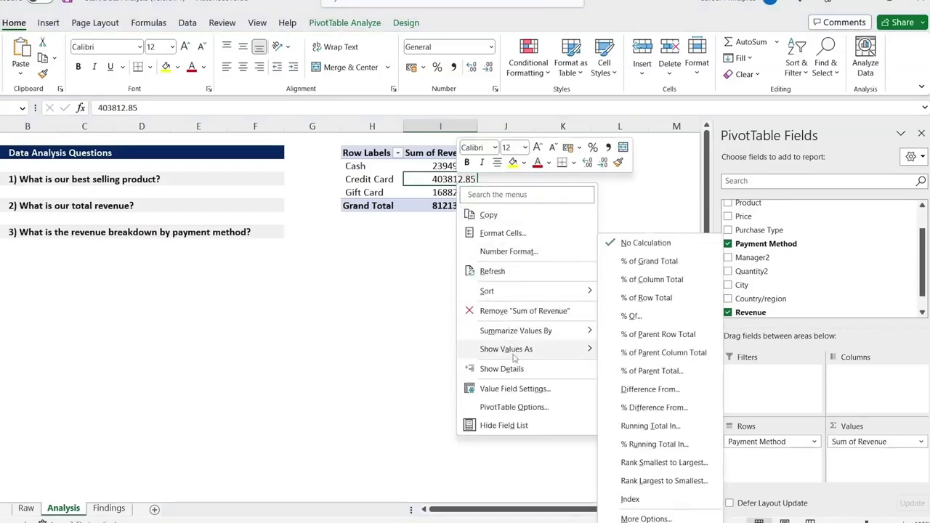
click(649, 261)
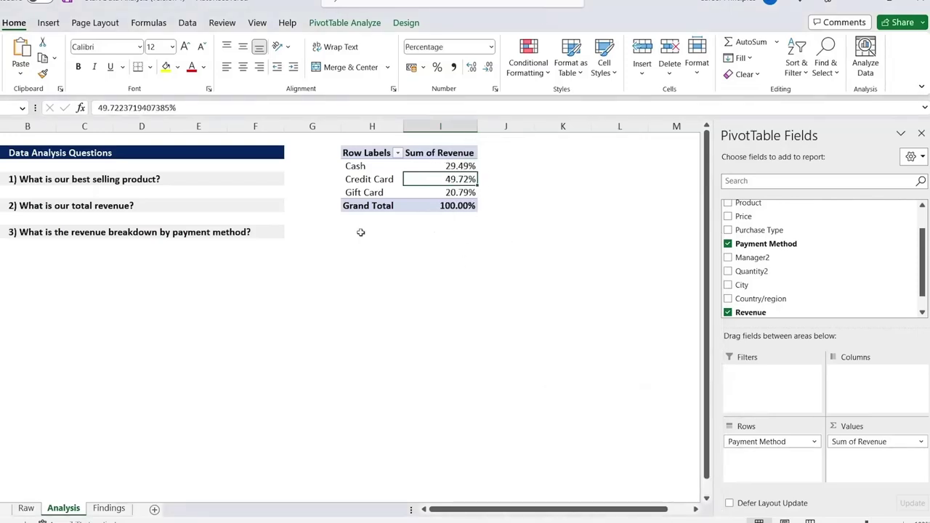
click(368, 181)
key(shift+Right)
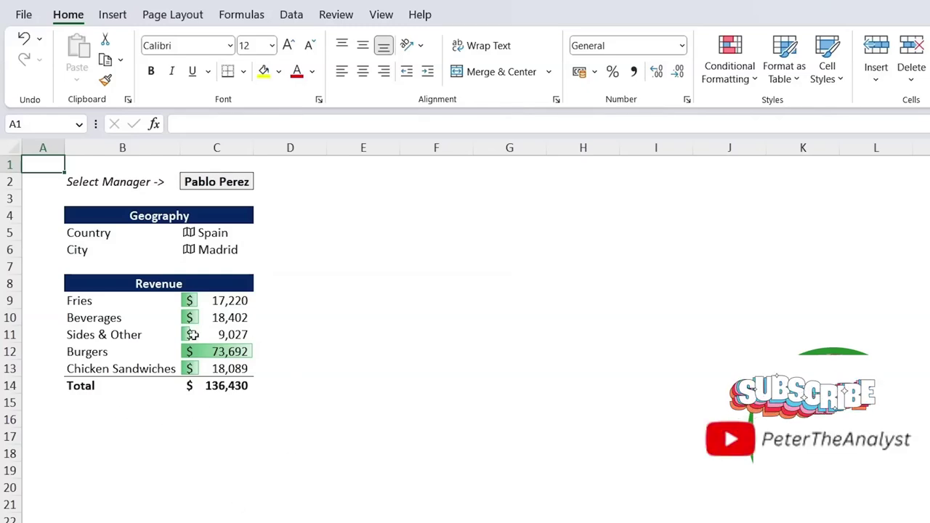
Step: Switch the manager selected in cell C2 to the third name in its dropdown list
key(Down)
key(Right)
key(Right)
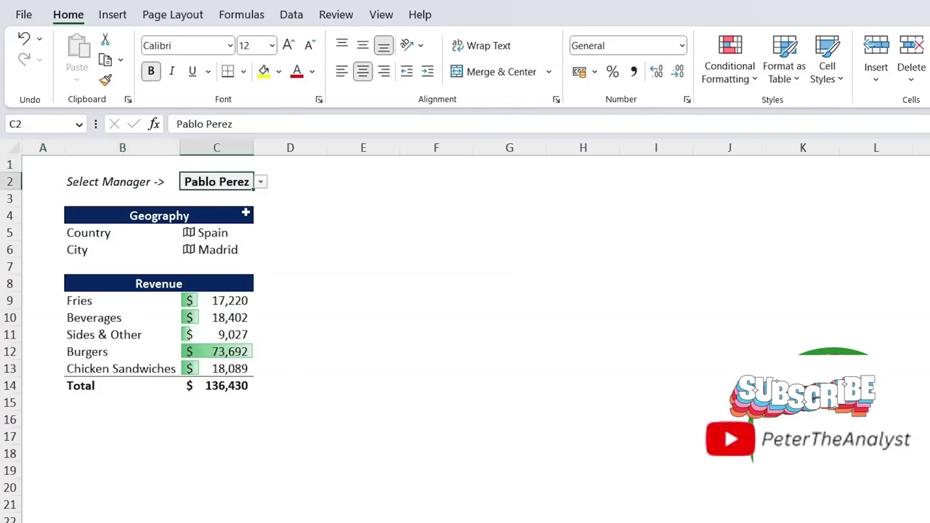
click(262, 182)
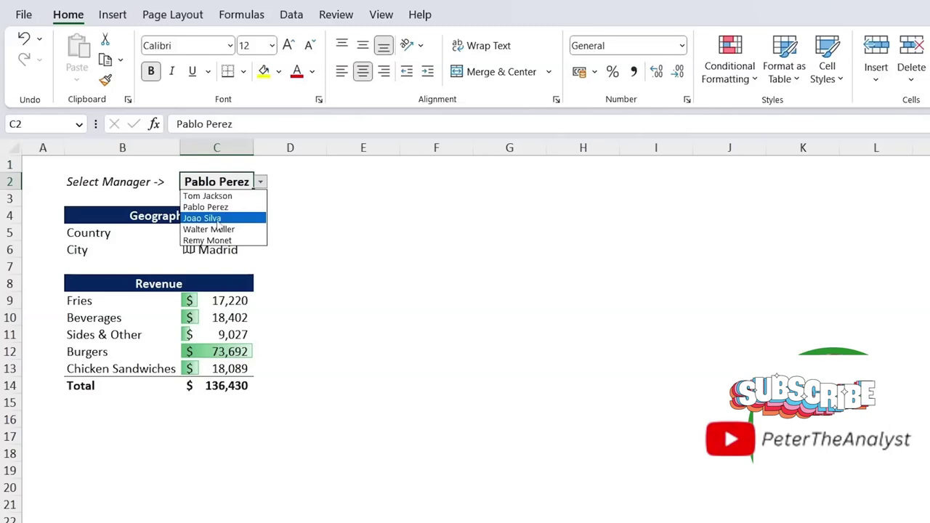
click(204, 218)
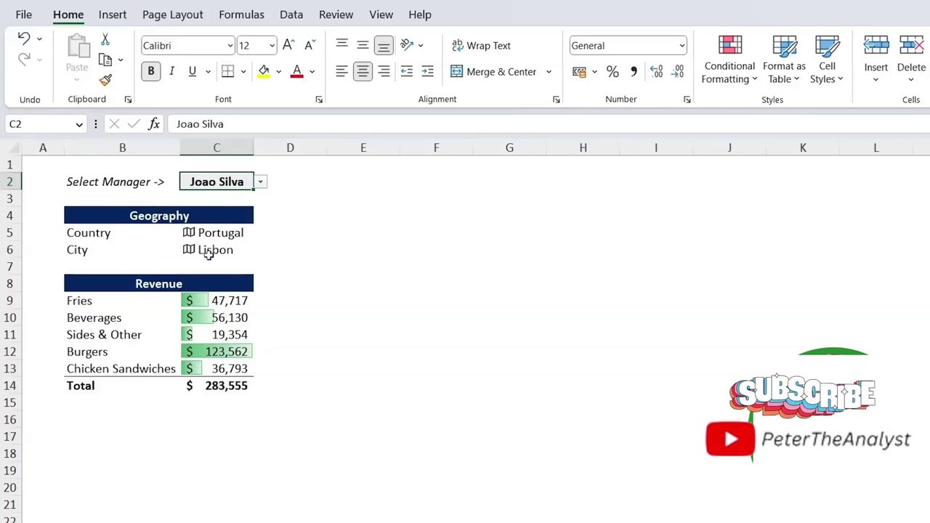
Step: Examine the lookup formulas behind the Country and City results in cells C5 and C6
key(Down)
key(Down)
key(Down)
key(Down)
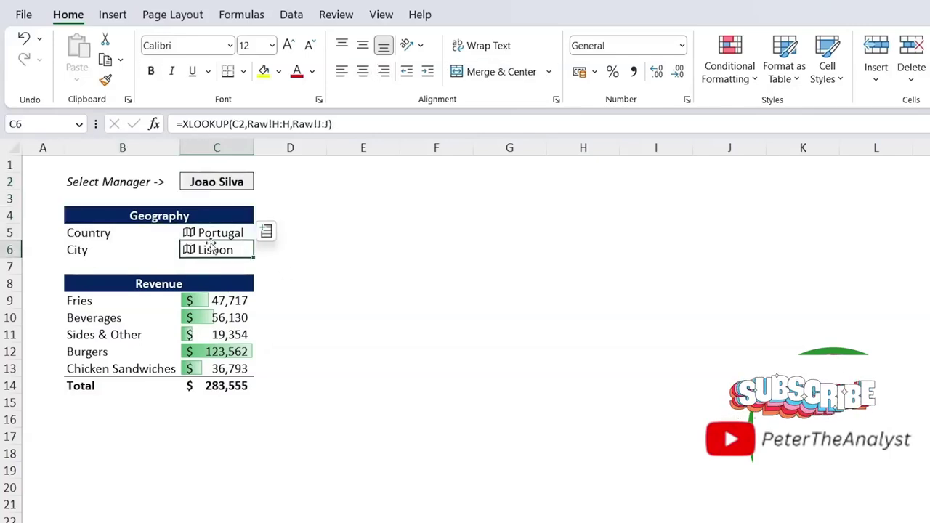
key(Up)
Step: Examine the revenue formulas for Fries and Beverages in C9 and C10, and the Total formula in C14
key(Down)
key(Down)
key(Down)
key(Down)
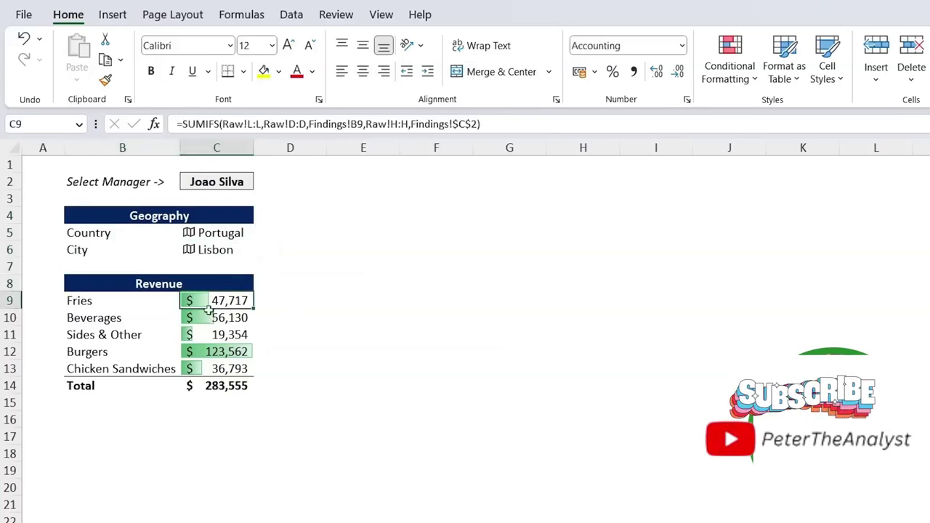
click(264, 124)
key(Escape)
key(Down)
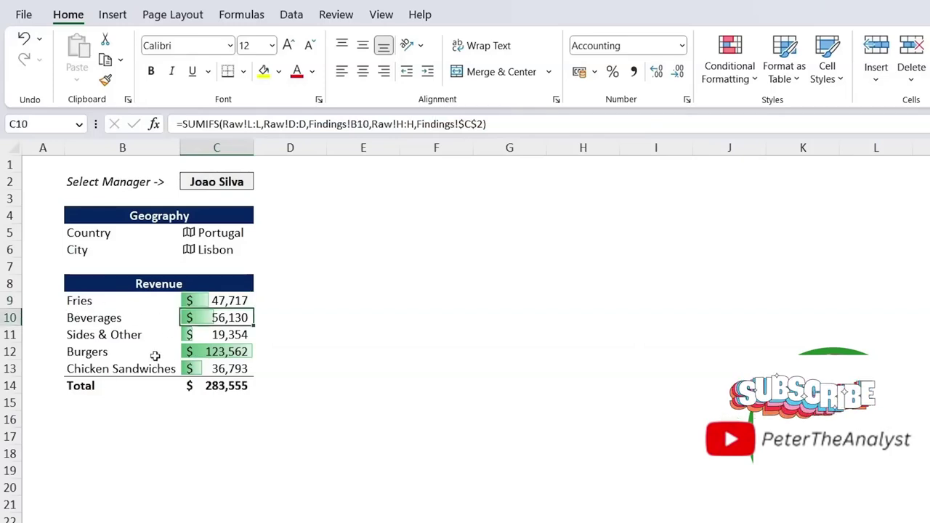
click(222, 392)
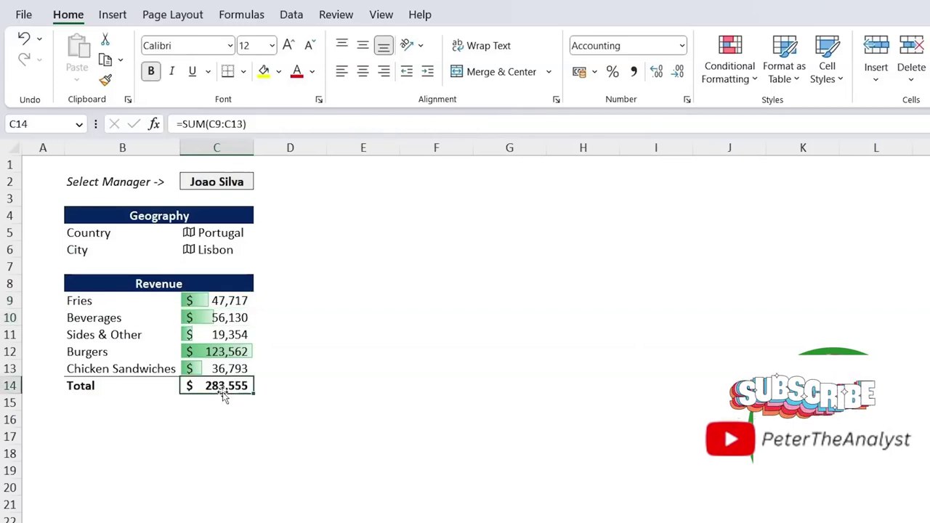